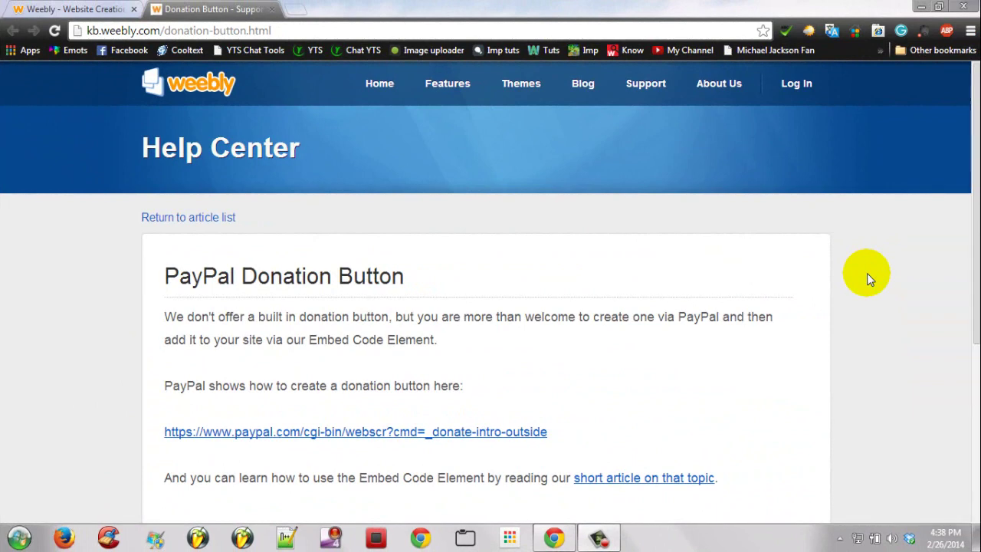
# Step: Select the Weebly Help Center article's web address in the browser address bar
pyautogui.scroll(-1, 974, 230)
pyautogui.scroll(1, 920, 204)
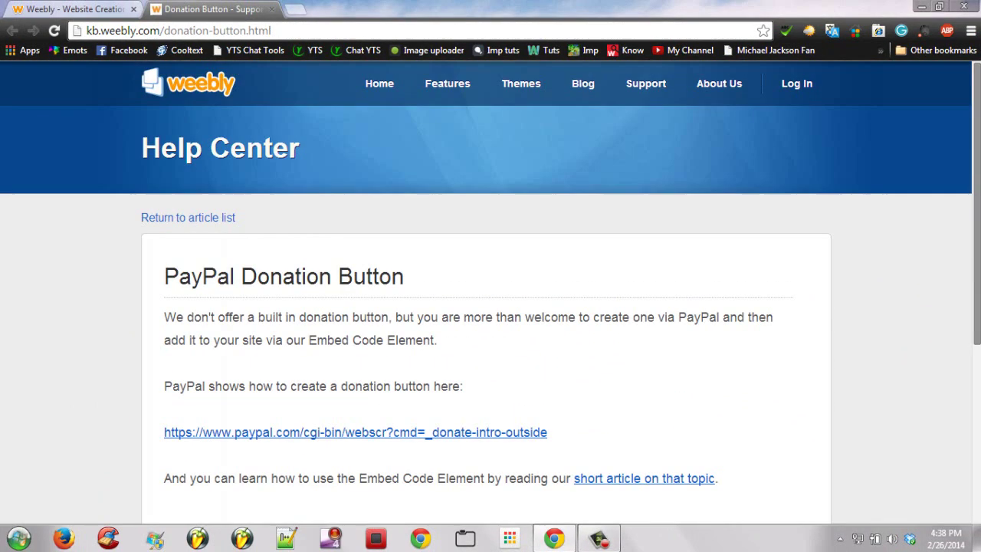
pyautogui.moveTo(977, 176)
pyautogui.mouseDown()
pyautogui.moveTo(979, 132)
pyautogui.moveTo(979, 184)
pyautogui.moveTo(978, 149)
pyautogui.mouseUp()
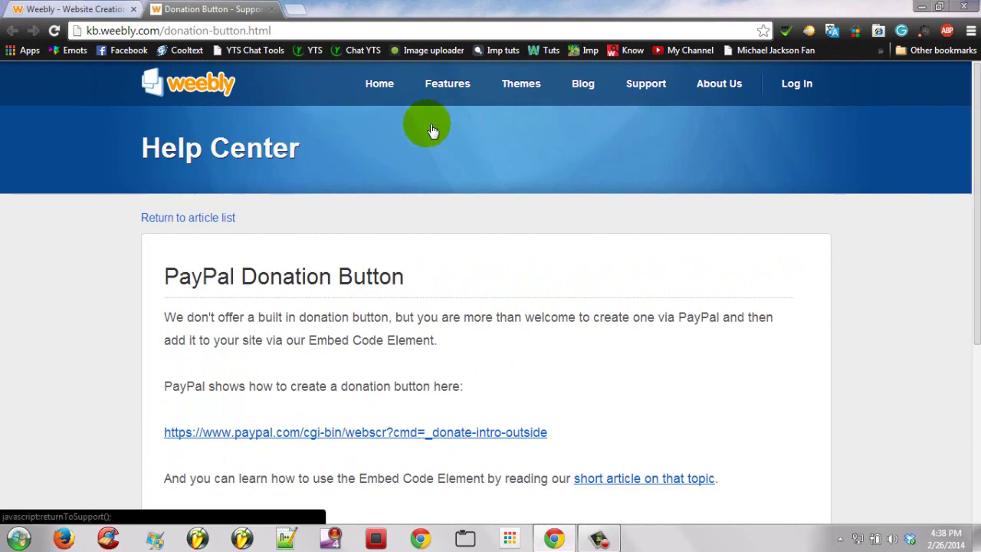
pyautogui.click(359, 31)
pyautogui.click(485, 42)
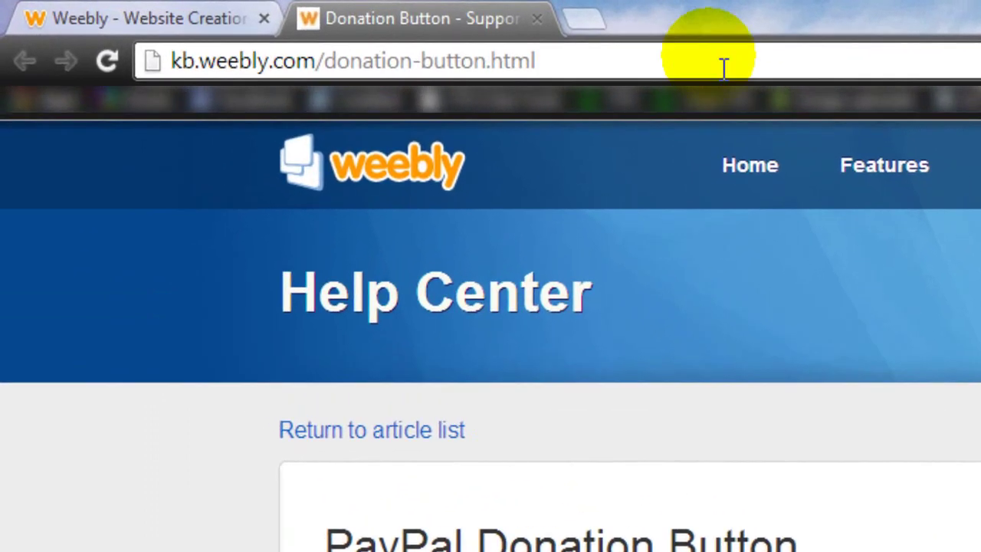
pyautogui.moveTo(485, 42); pyautogui.dragTo(308, 43)
pyautogui.moveTo(460, 80); pyautogui.dragTo(161, 66)
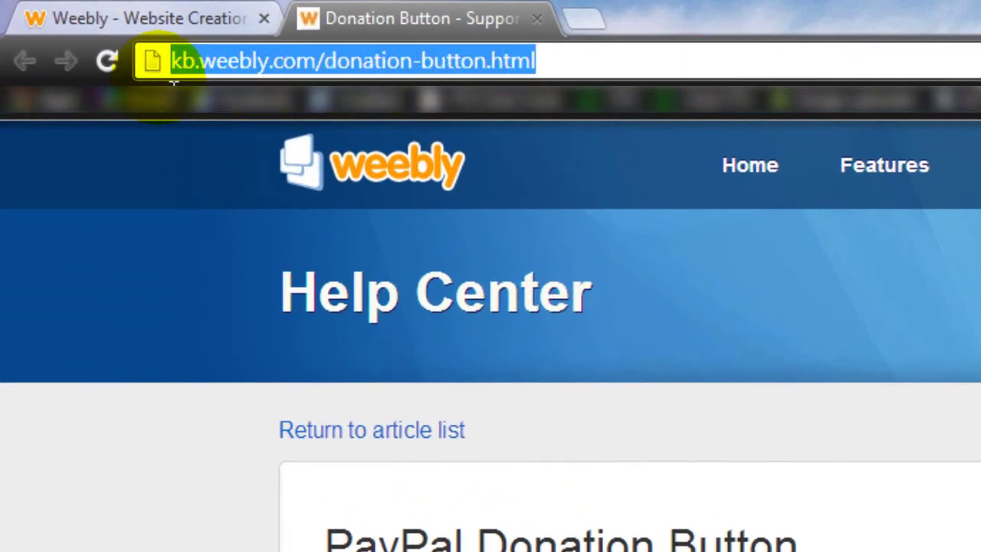
pyautogui.click(621, 65)
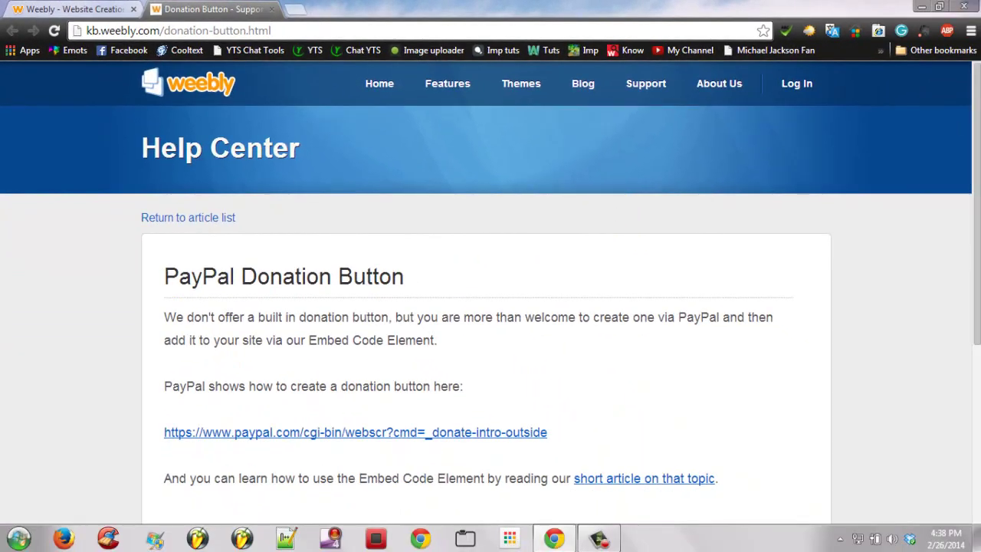
pyautogui.moveTo(978, 114); pyautogui.dragTo(979, 165)
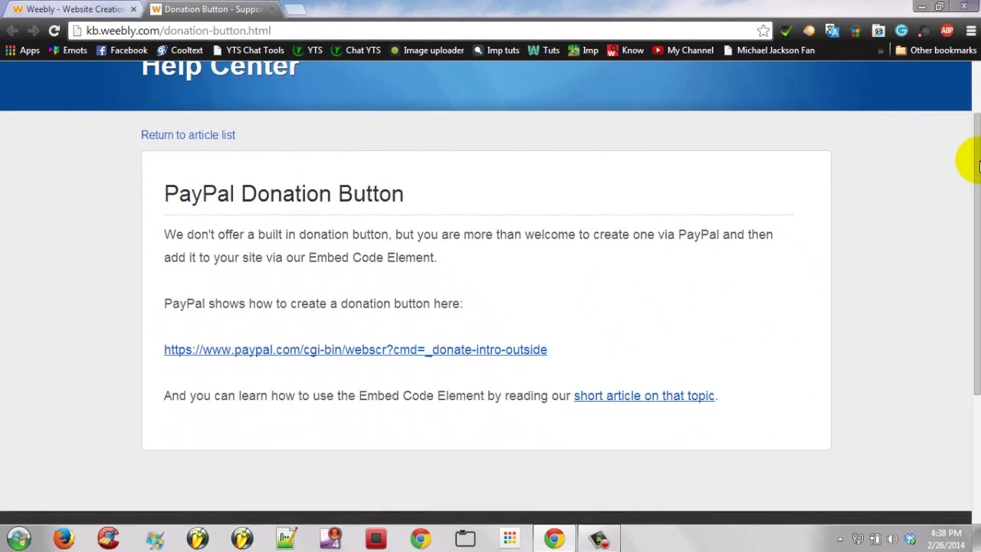
pyautogui.scroll(2, 966, 107)
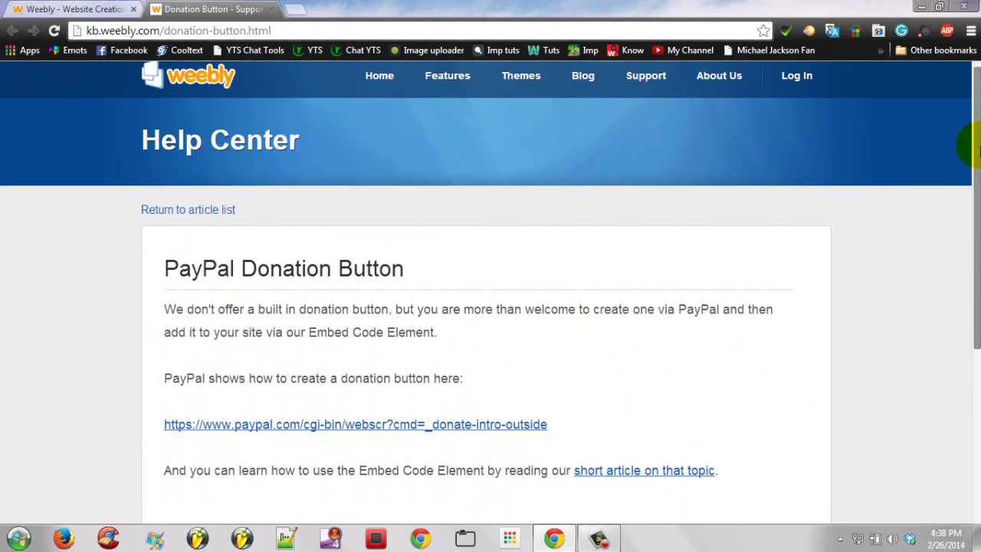
pyautogui.scroll(-3, 966, 108)
pyautogui.scroll(-1, 882, 192)
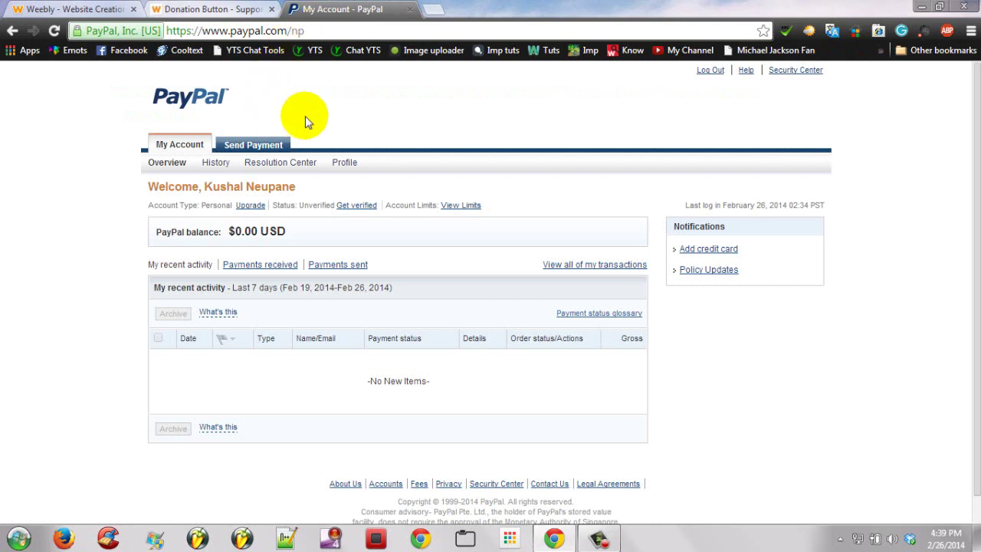
pyautogui.click(253, 148)
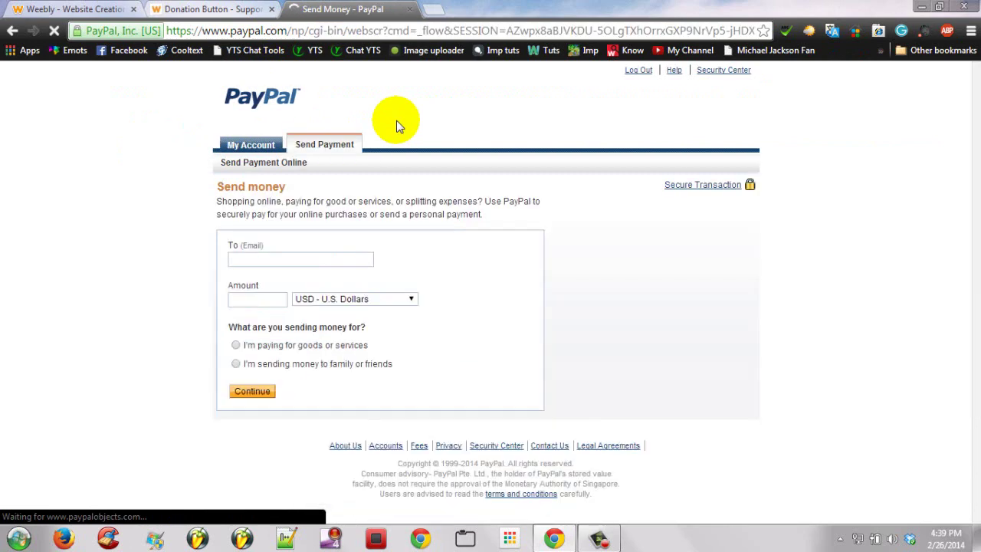
pyautogui.click(277, 146)
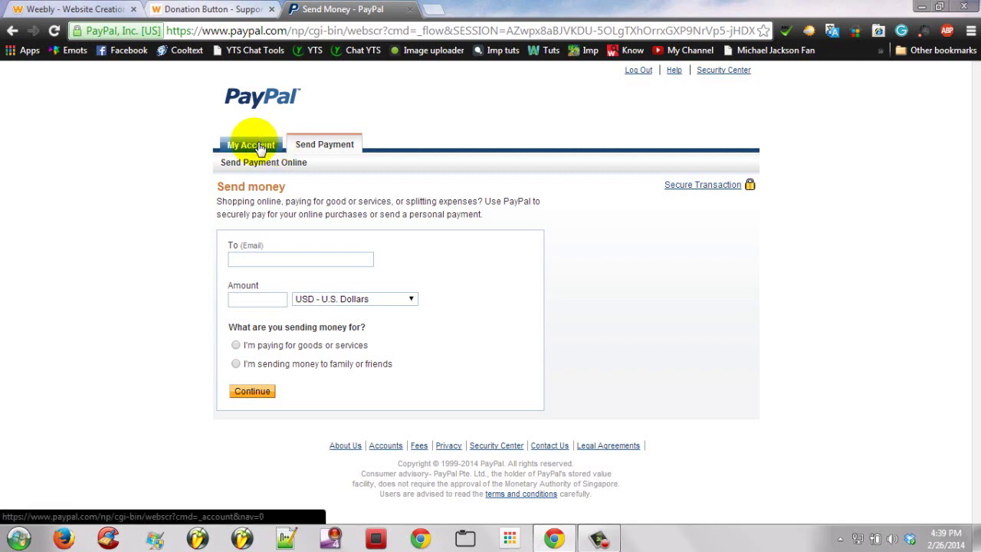
pyautogui.click(256, 148)
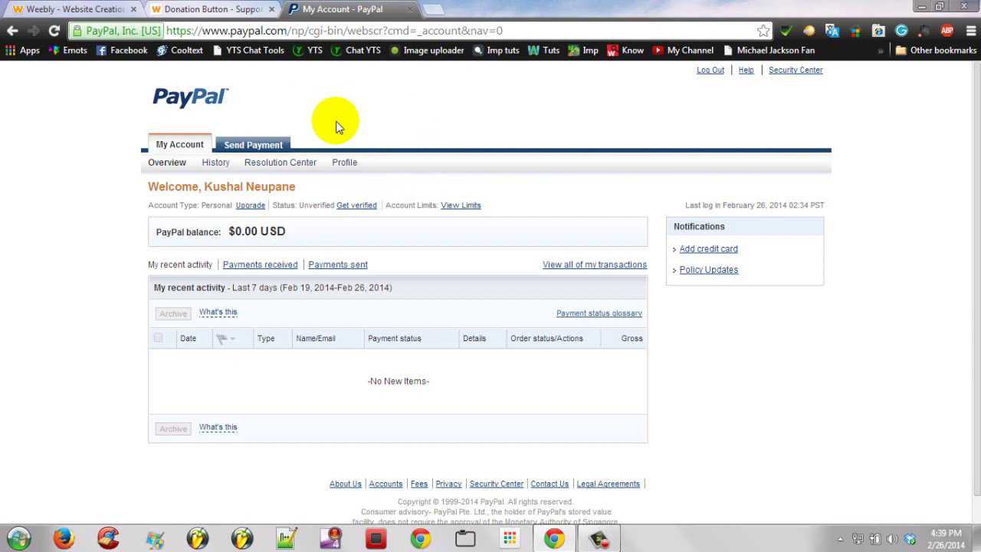
# Step: Return to the Weebly donation article and start designing a new PayPal Donate button
pyautogui.click(230, 11)
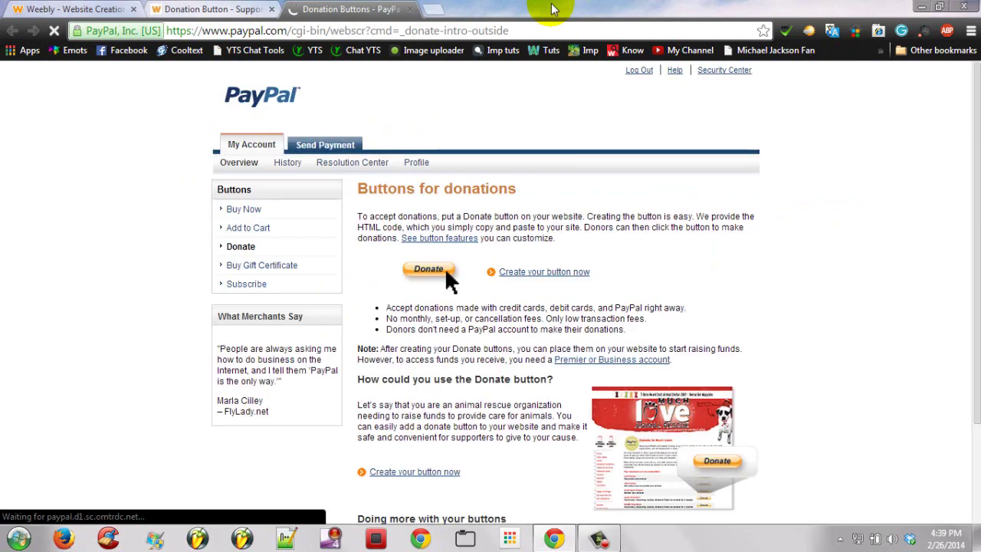
pyautogui.scroll(-1, 882, 138)
pyautogui.scroll(1, 958, 115)
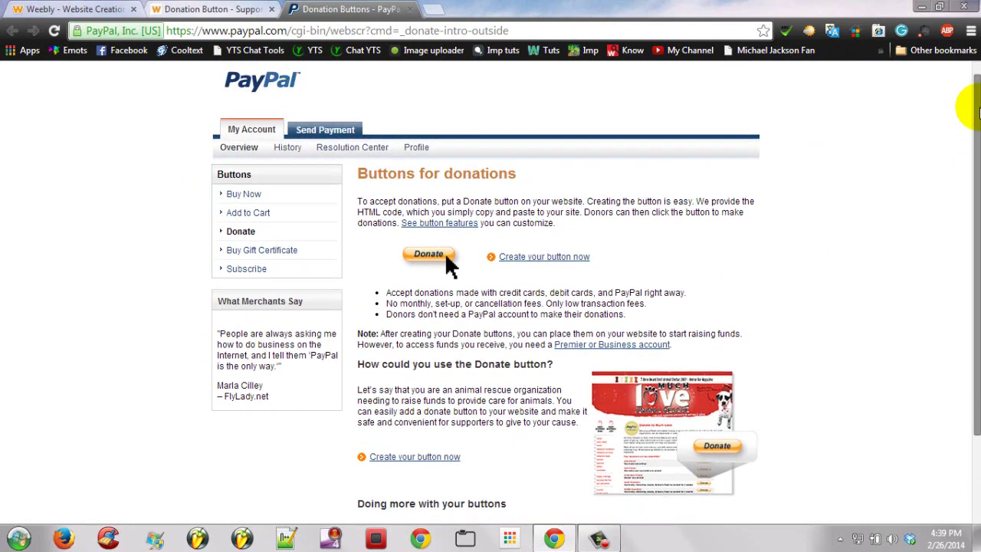
pyautogui.scroll(-1, 970, 103)
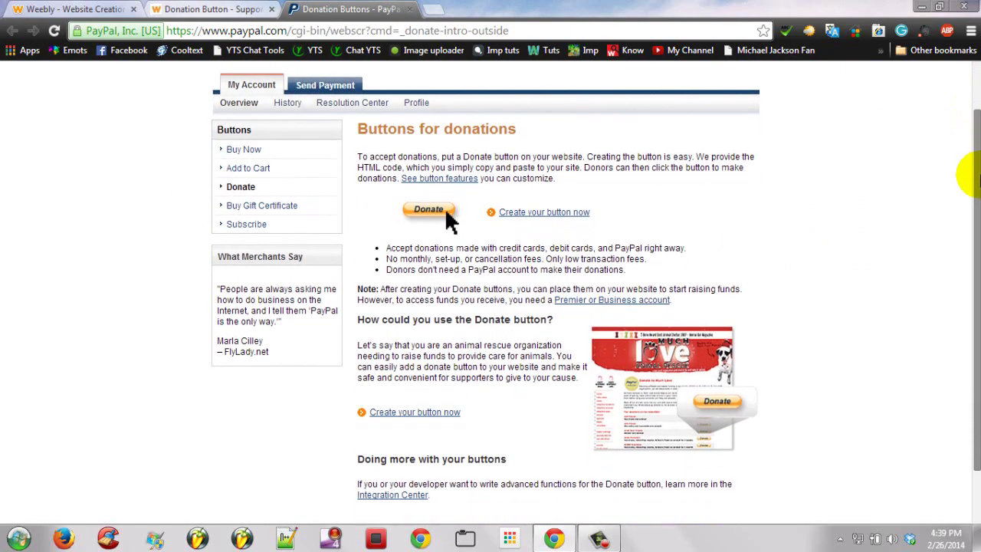
pyautogui.scroll(1, 966, 85)
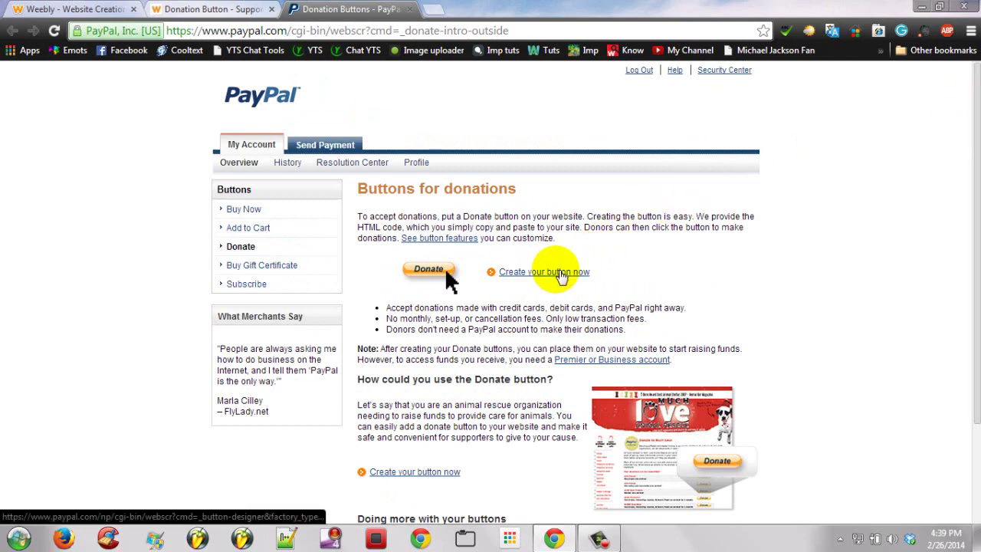
pyautogui.click(559, 272)
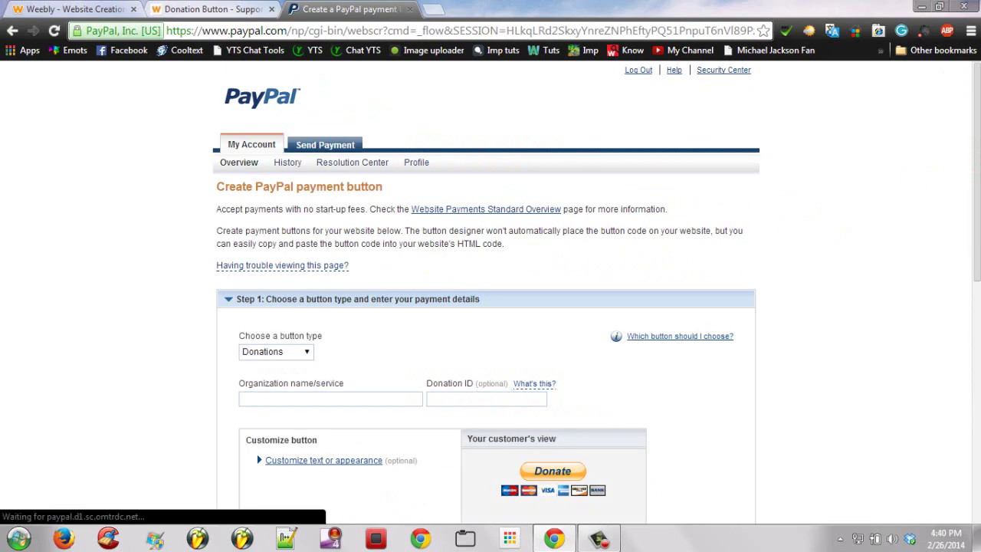
pyautogui.scroll(-2, 822, 242)
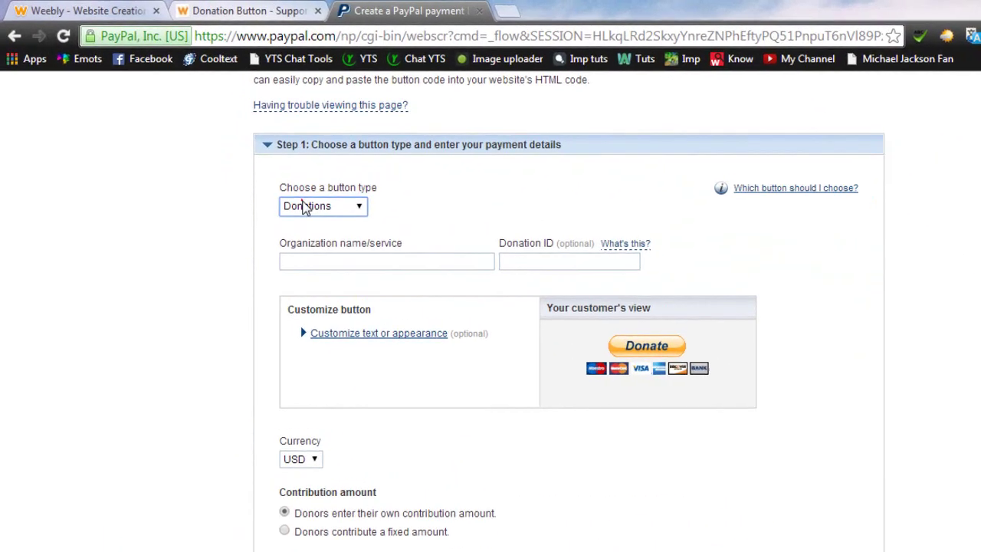
pyautogui.click(264, 175)
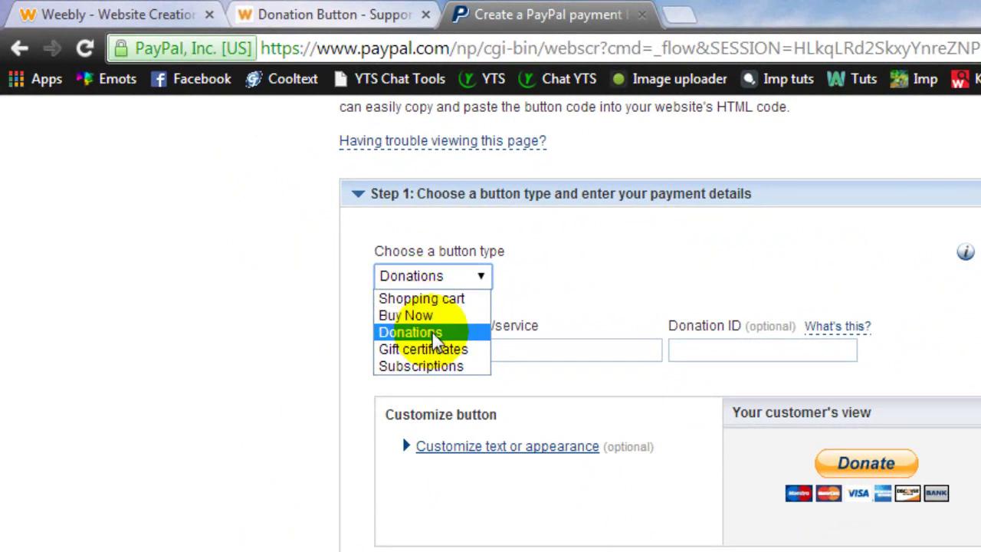
pyautogui.click(433, 336)
pyautogui.click(462, 359)
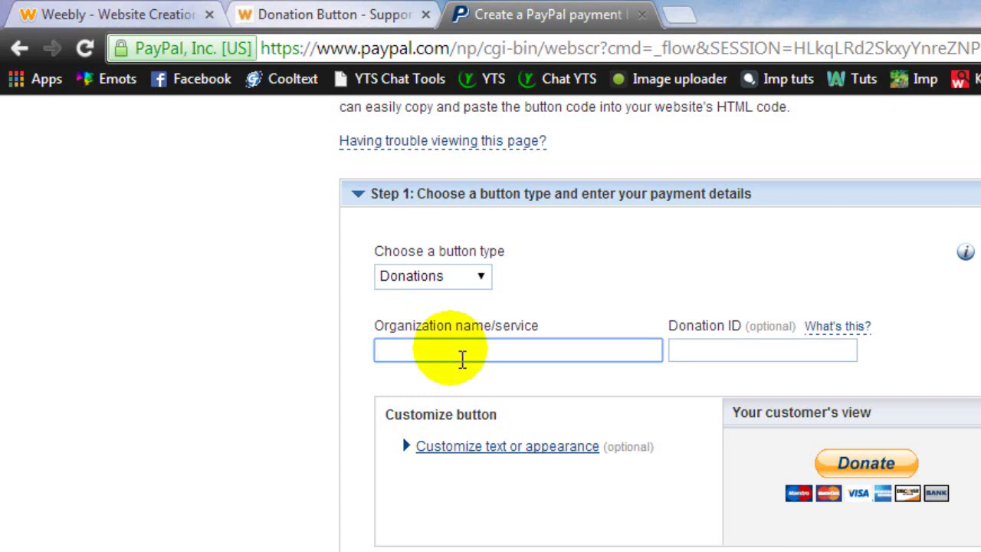
pyautogui.click(701, 350)
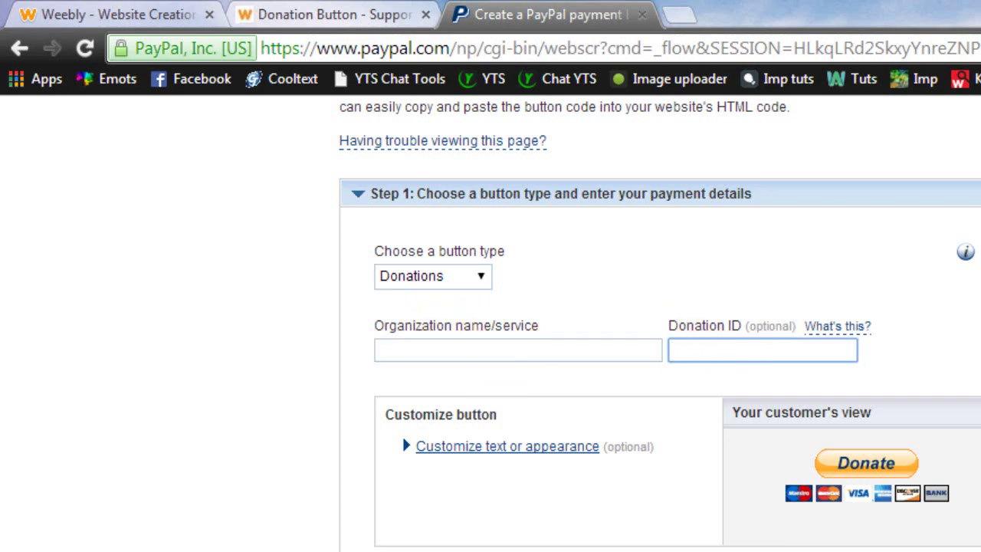
pyautogui.click(537, 350)
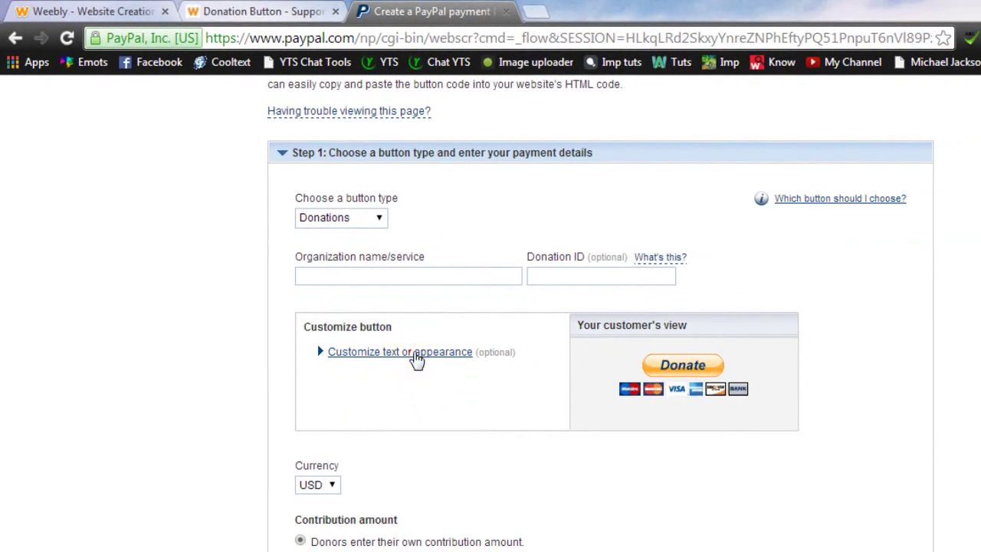
# Step: Keep the Donate button full size and show credit card logos beneath it
pyautogui.click(414, 356)
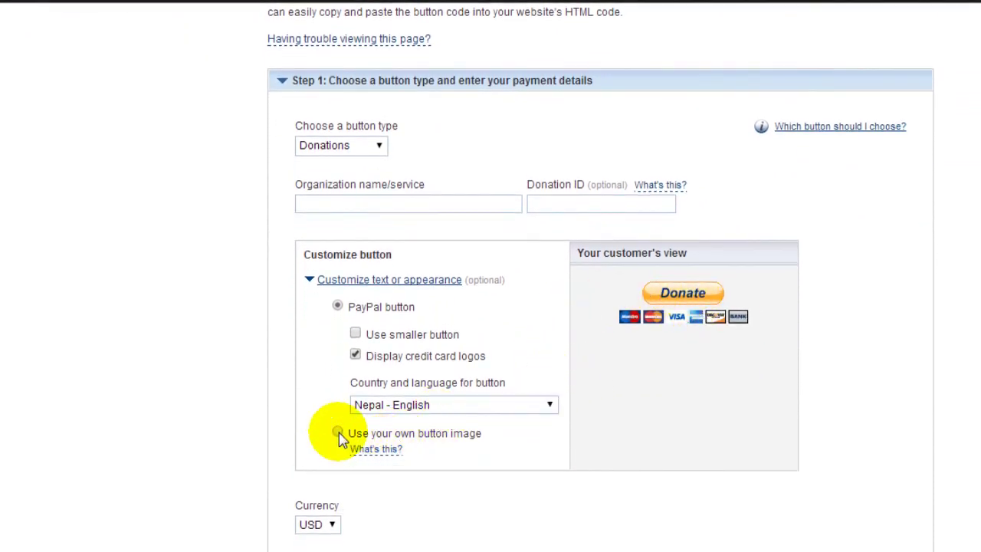
pyautogui.click(368, 338)
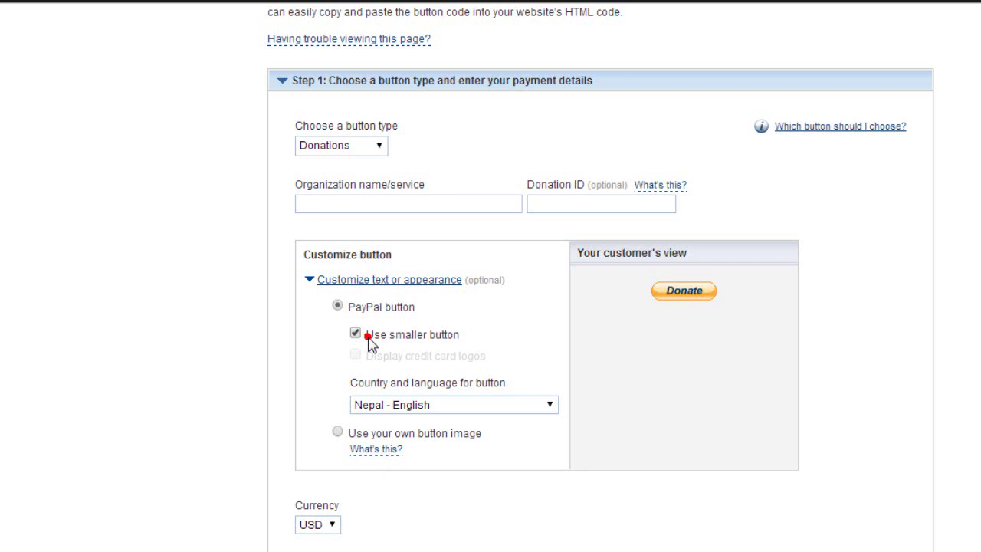
pyautogui.click(368, 338)
pyautogui.click(360, 358)
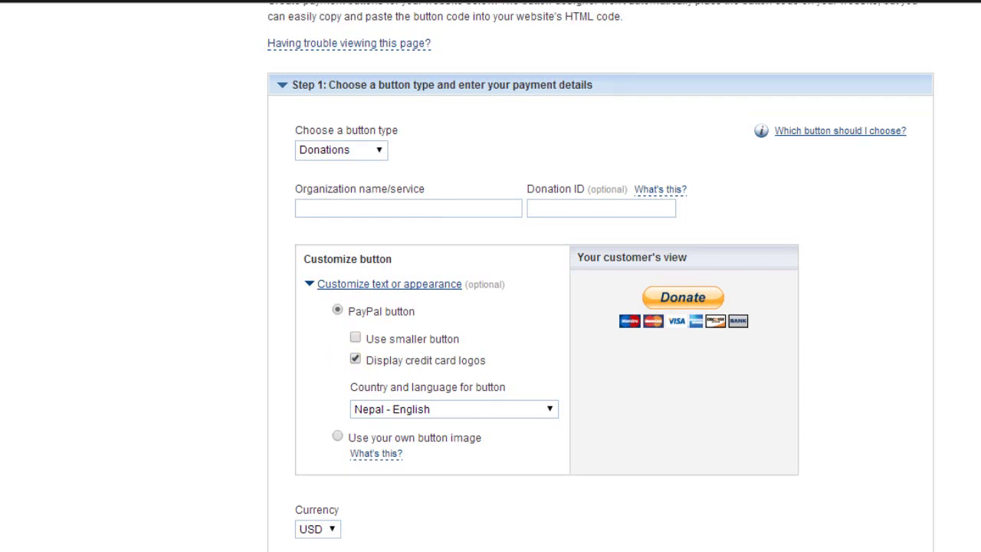
pyautogui.scroll(-1, 360, 360)
pyautogui.scroll(-2, 360, 361)
# Step: Leave the donation currency set to USD
pyautogui.click(316, 374)
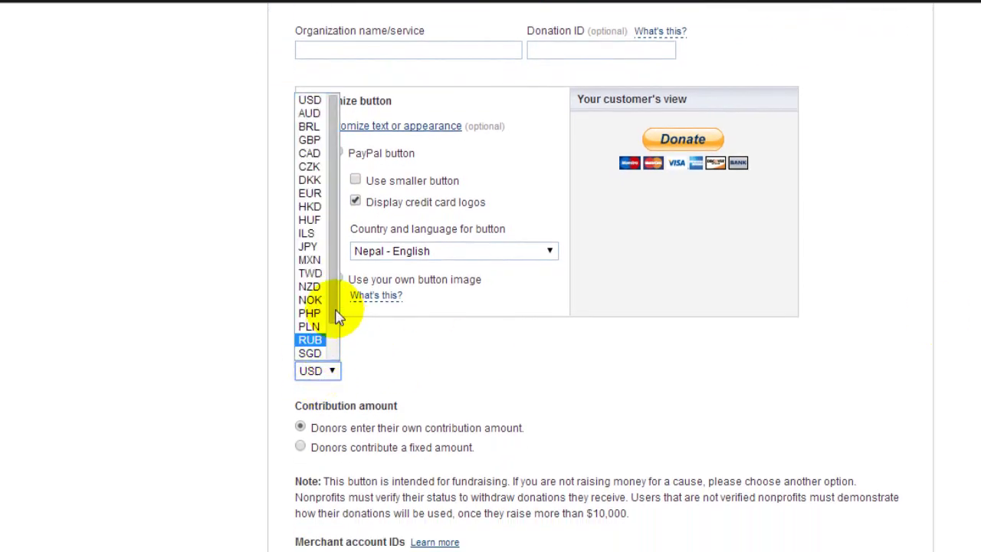
pyautogui.moveTo(335, 322)
pyautogui.mouseDown()
pyautogui.moveTo(335, 354)
pyautogui.moveTo(335, 311)
pyautogui.mouseUp()
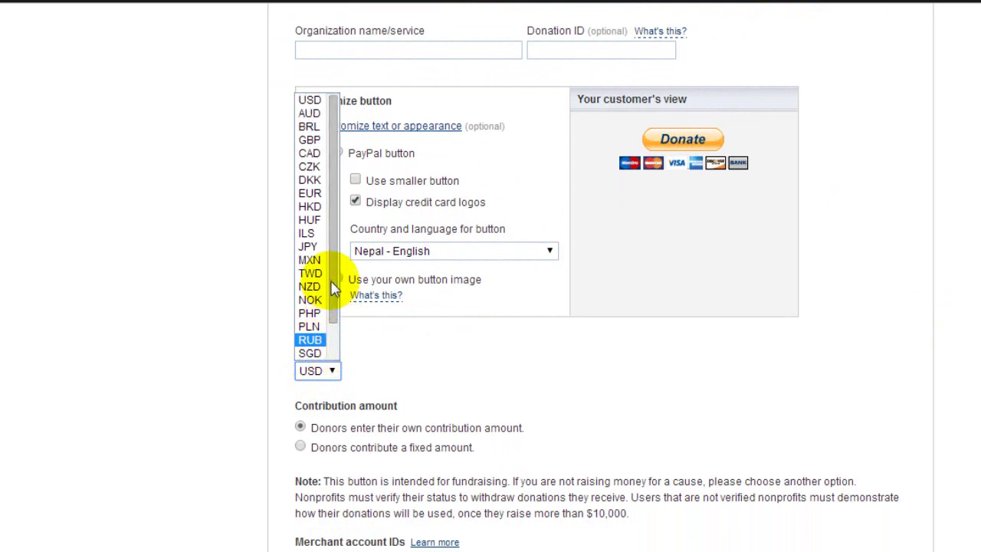
pyautogui.click(176, 293)
pyautogui.click(318, 372)
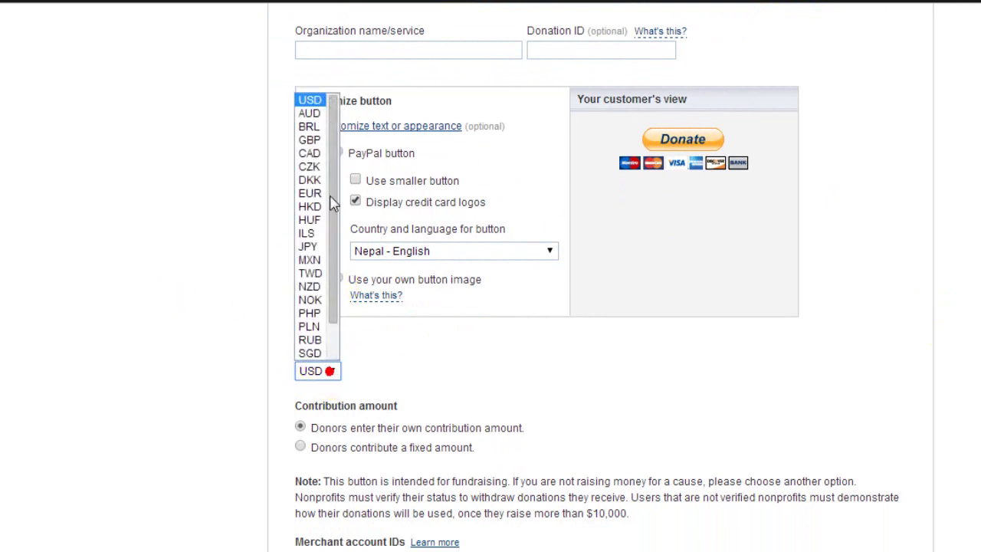
pyautogui.click(311, 102)
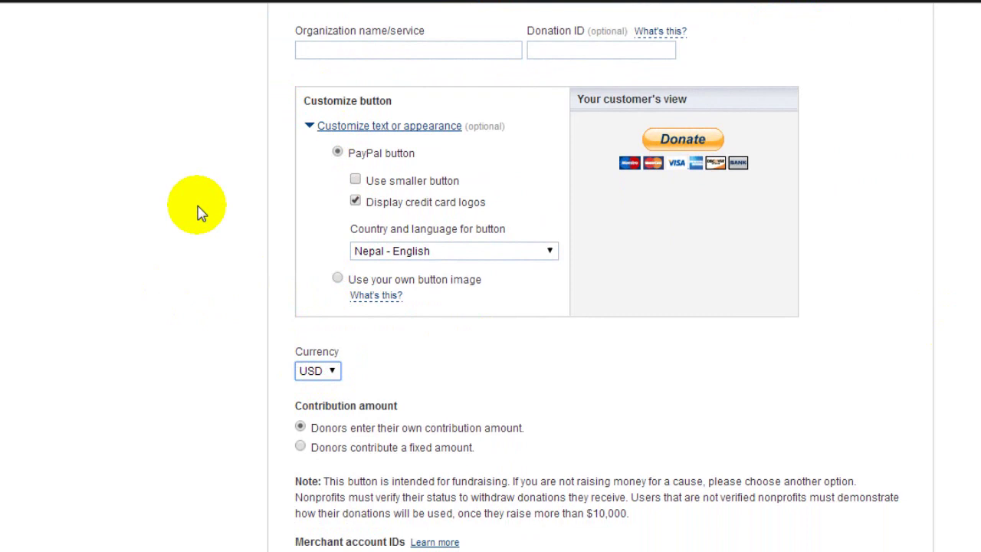
# Step: Make donors contribute a fixed amount of 2 USD
pyautogui.scroll(-2, 490, 276)
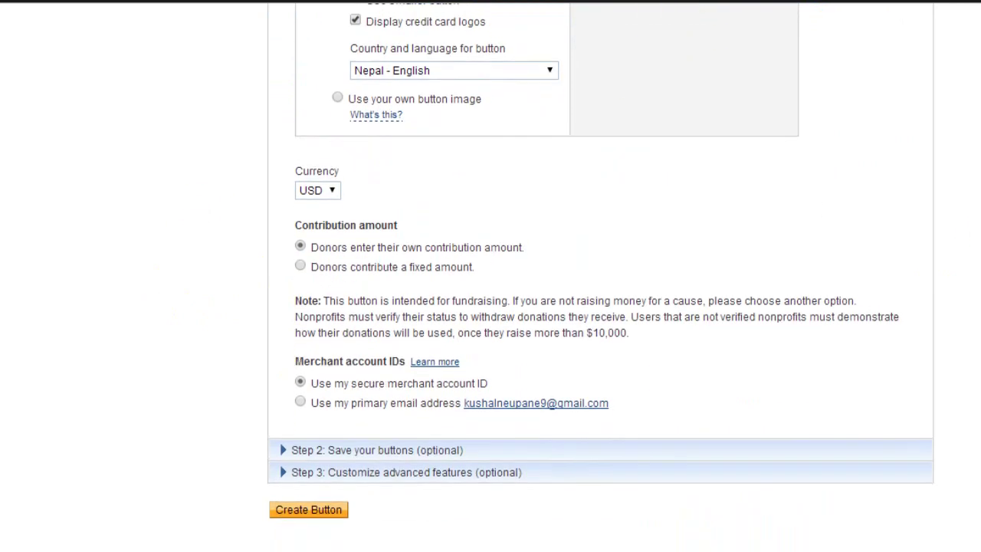
pyautogui.scroll(1, 490, 276)
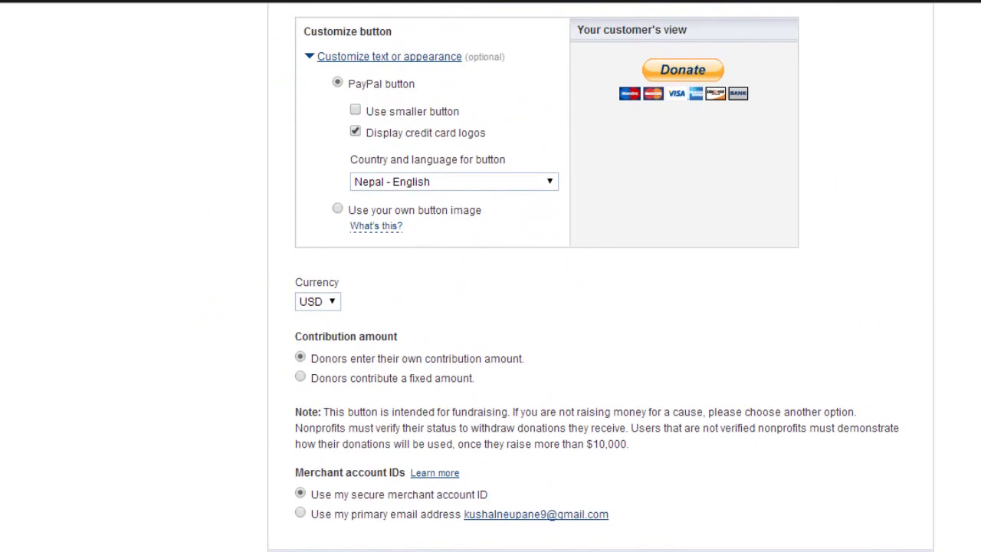
pyautogui.scroll(1, 490, 276)
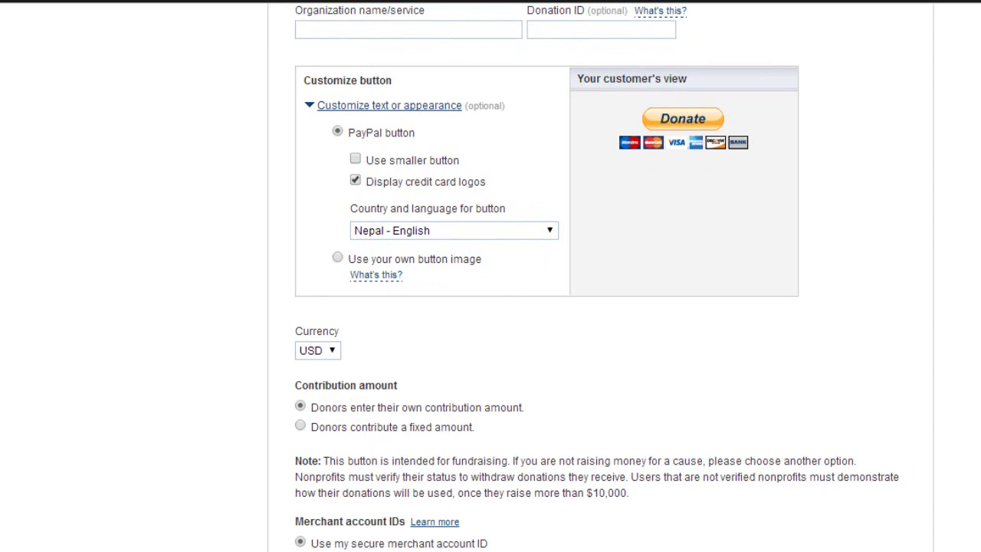
pyautogui.scroll(-2, 491, 276)
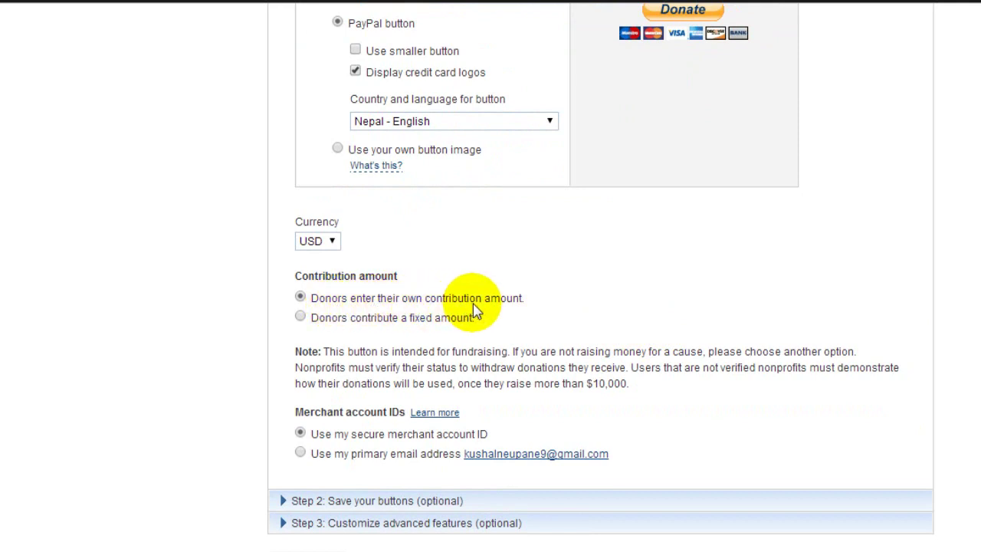
pyautogui.click(429, 320)
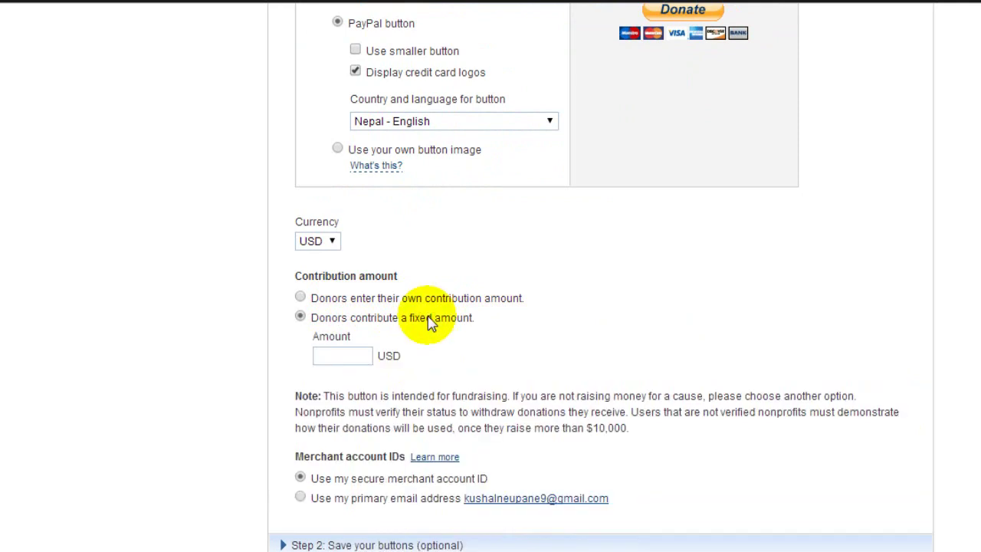
pyautogui.click(365, 358)
pyautogui.write('2')
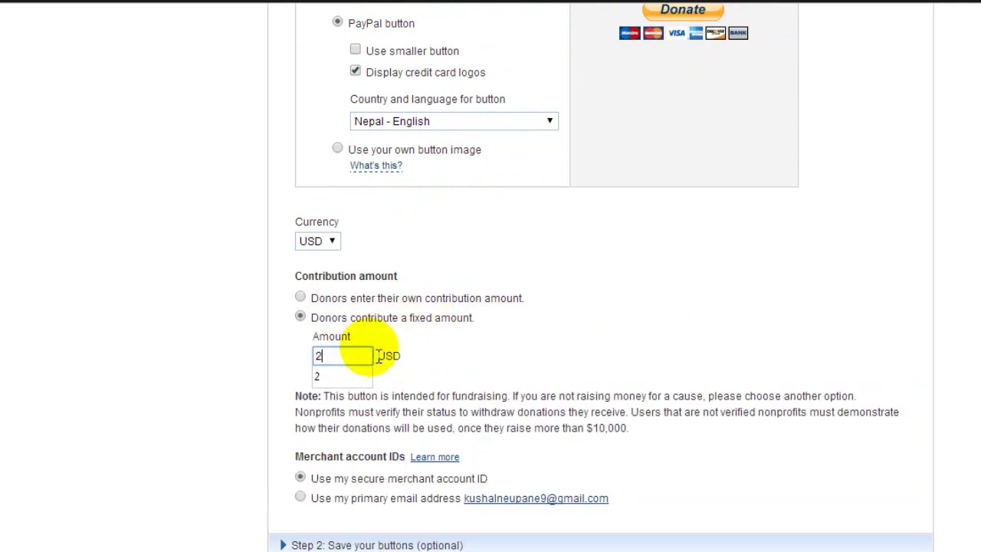
# Step: Identify the account by primary email address and create the button
pyautogui.scroll(-2, 602, 278)
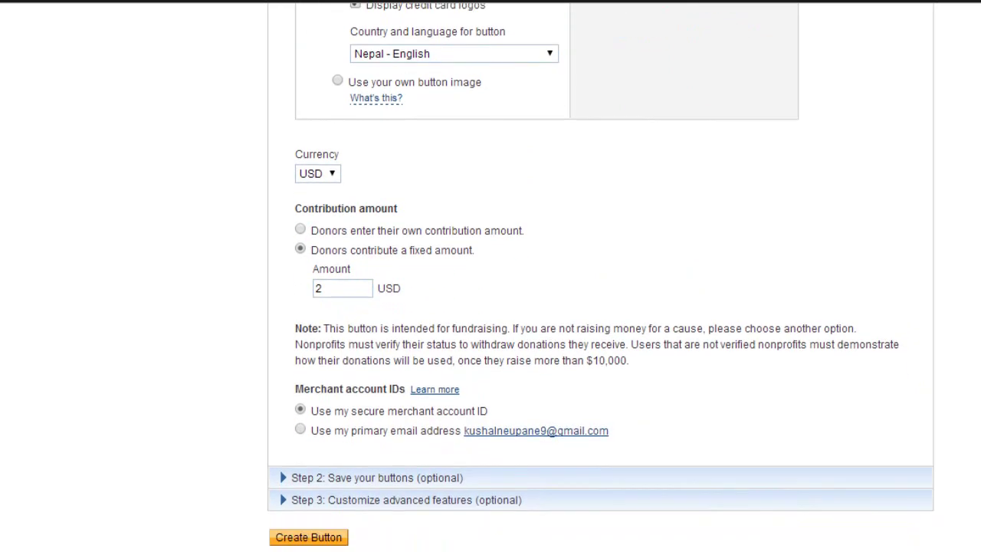
pyautogui.scroll(-2, 601, 277)
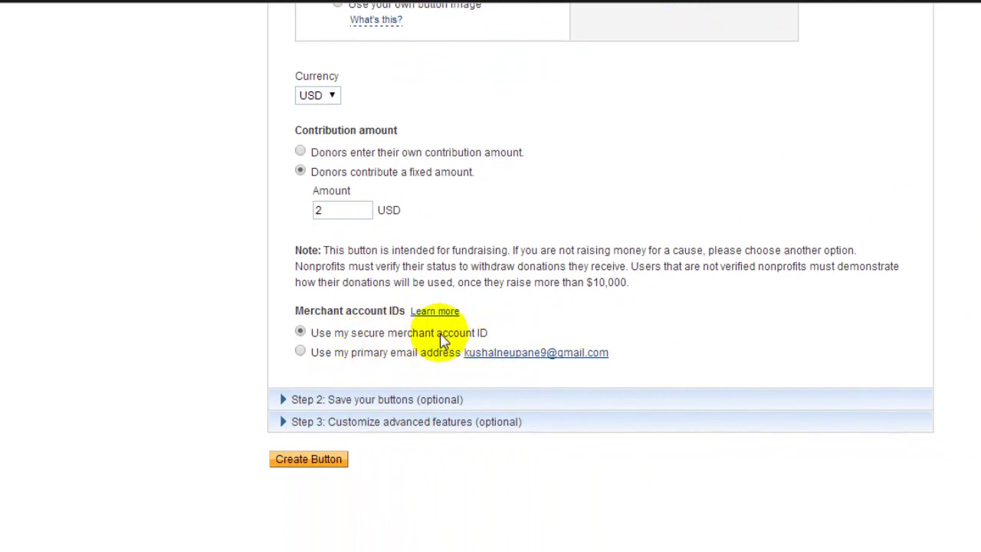
pyautogui.click(331, 353)
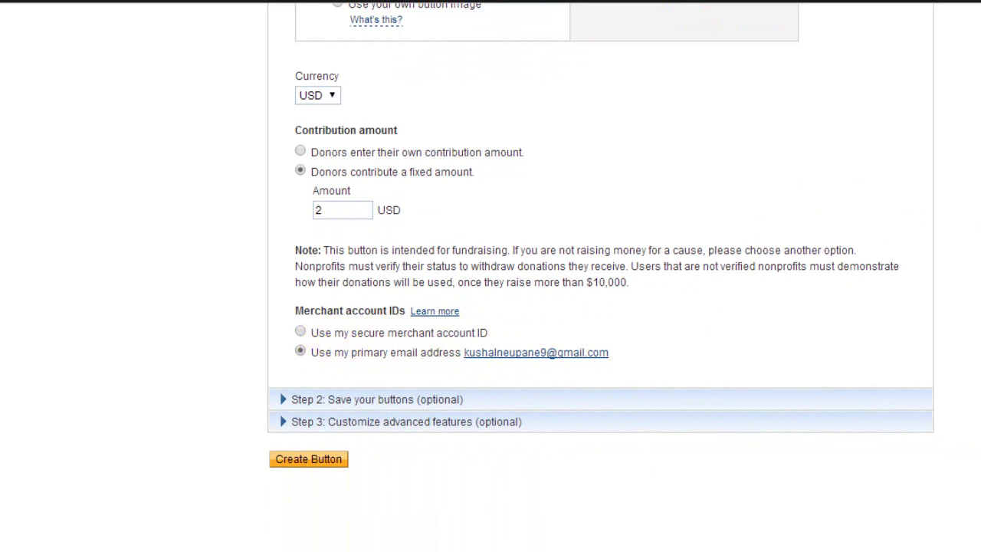
pyautogui.scroll(-3, 334, 358)
pyautogui.scroll(1, 334, 358)
pyautogui.scroll(1, 491, 276)
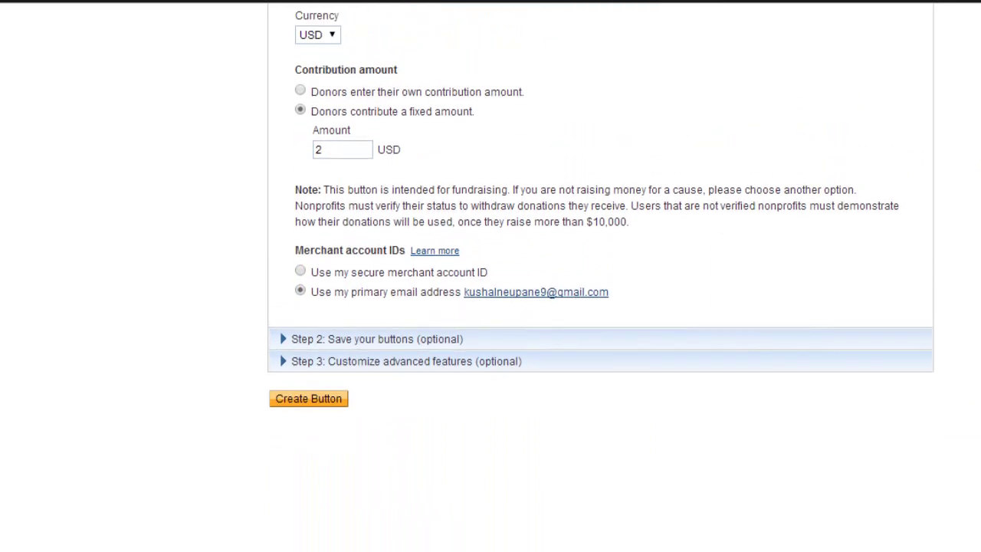
pyautogui.scroll(1, 491, 276)
pyautogui.scroll(5, 491, 276)
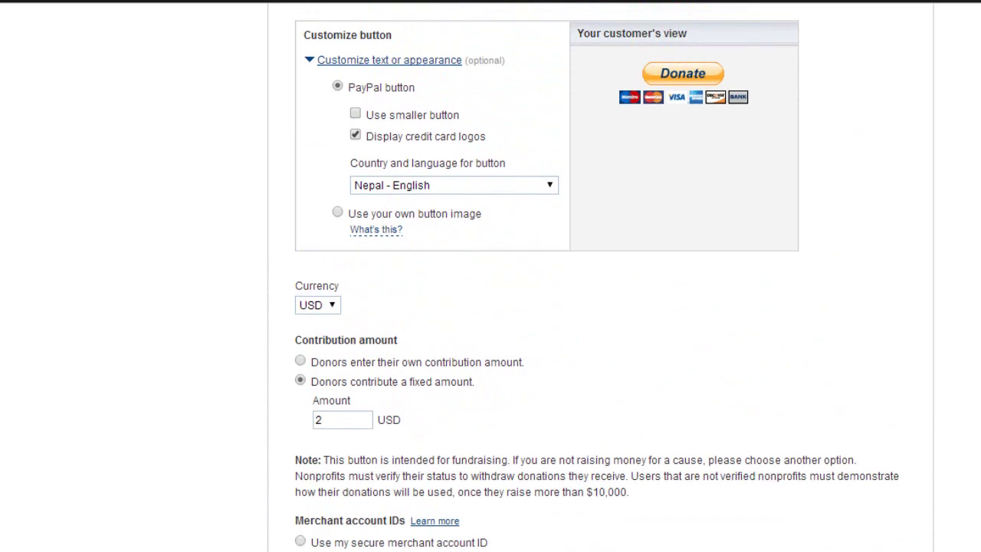
pyautogui.scroll(-5, 490, 306)
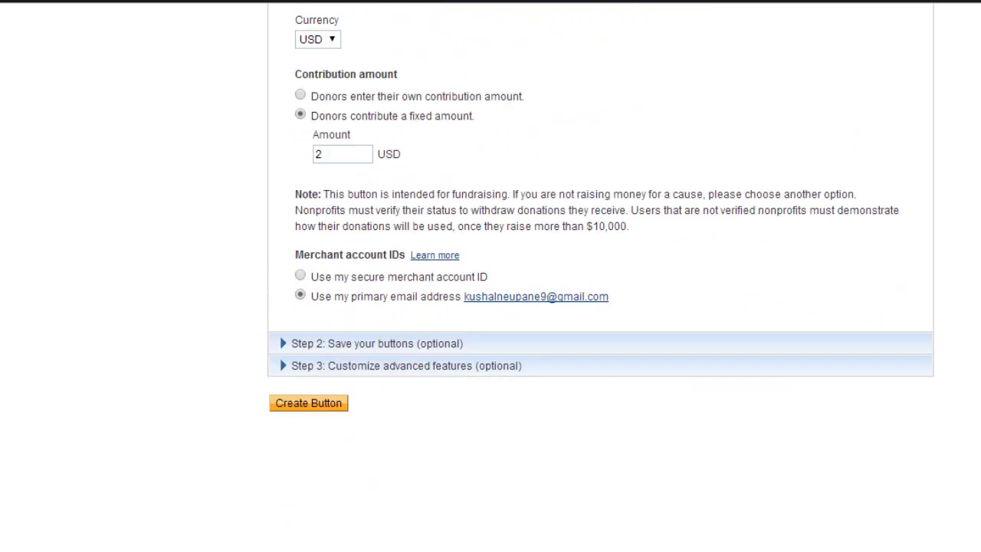
pyautogui.click(347, 404)
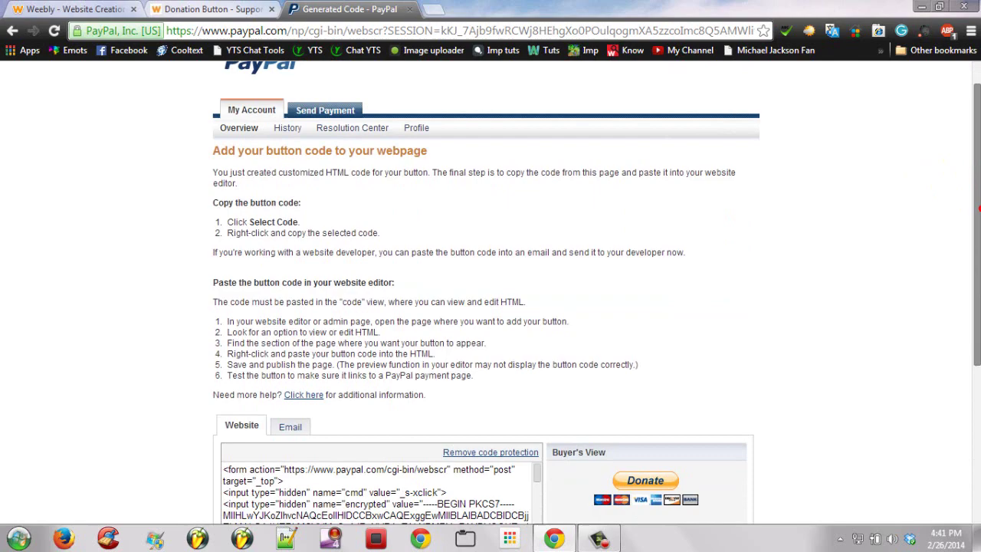
# Step: Check the email version, then return to the website HTML button code
pyautogui.scroll(-1, 536, 251)
pyautogui.scroll(-1, 537, 252)
pyautogui.scroll(1, 805, 305)
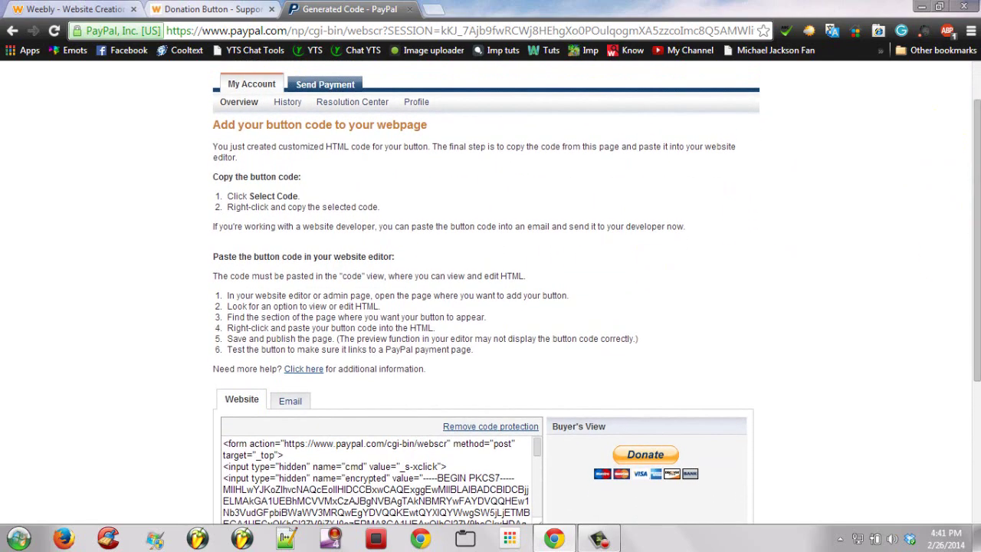
pyautogui.scroll(-3, 805, 305)
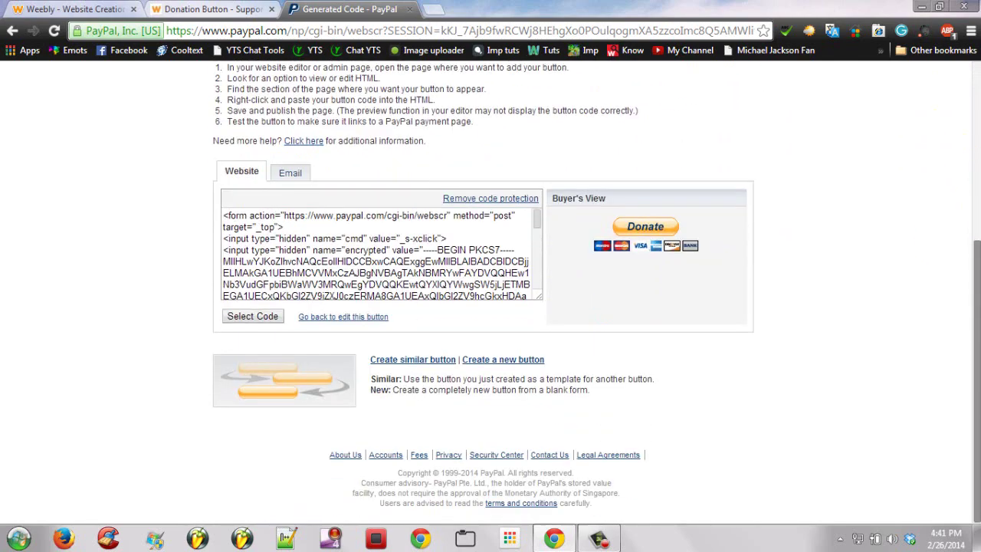
pyautogui.click(290, 172)
pyautogui.click(234, 193)
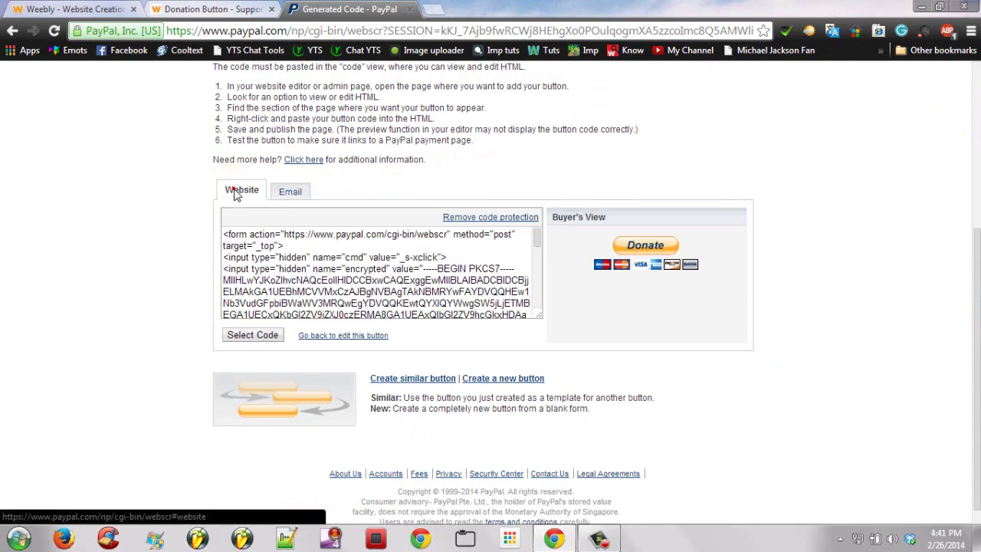
# Step: Select all of the Donate button's HTML code and copy it
pyautogui.click(303, 253)
pyautogui.rightClick(307, 259)
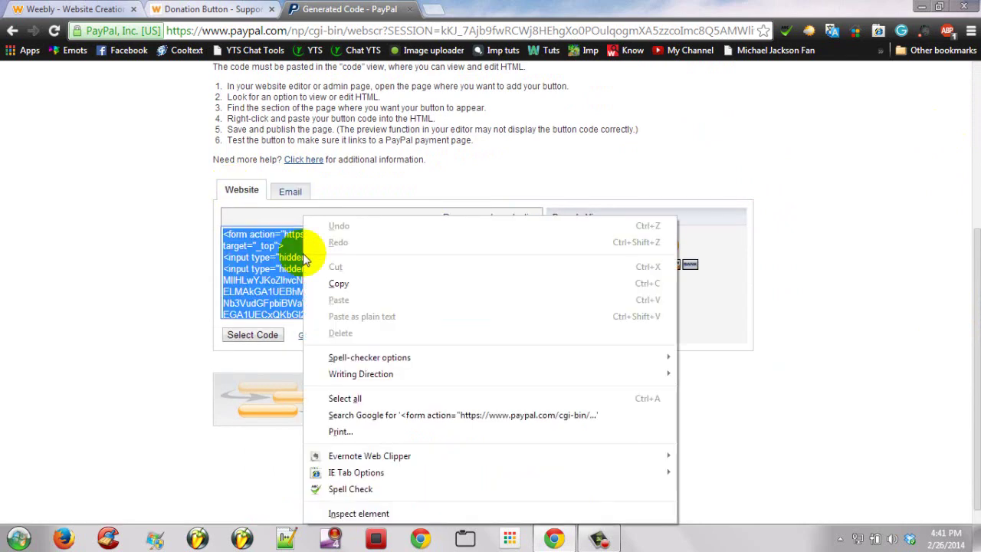
pyautogui.click(323, 282)
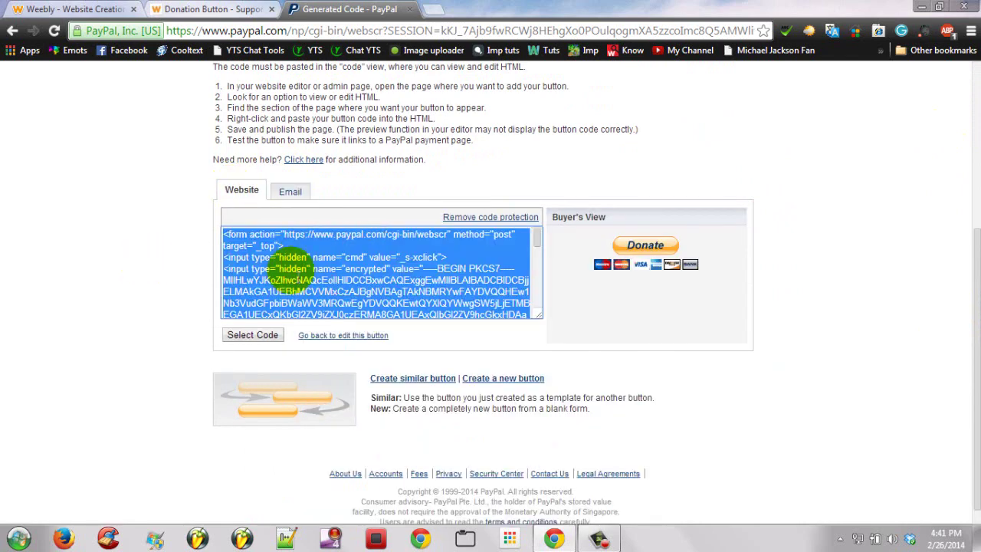
pyautogui.rightClick(310, 264)
pyautogui.click(329, 282)
pyautogui.click(135, 257)
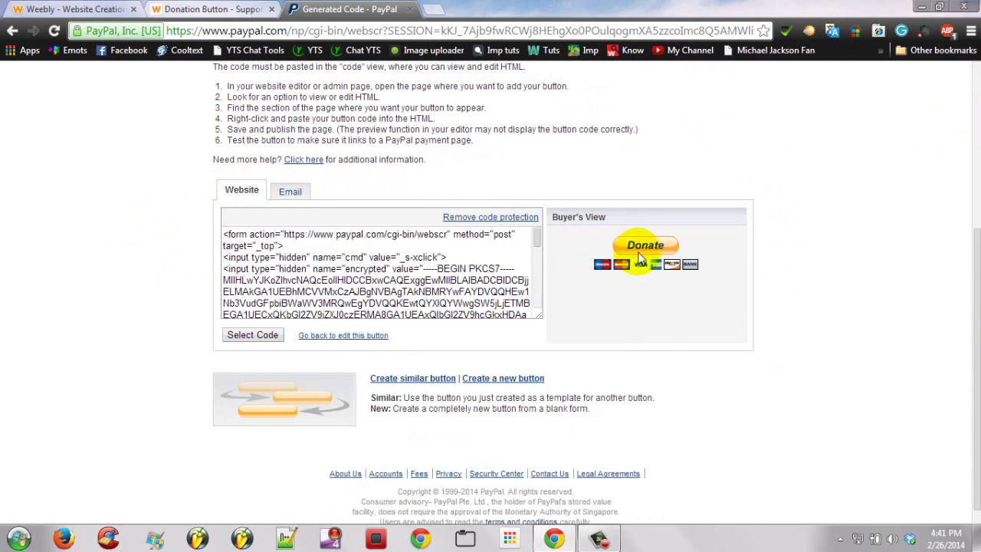
# Step: Reselect and copy the button code, then move to the Weebly site editor
pyautogui.rightClick(508, 258)
pyautogui.click(387, 256)
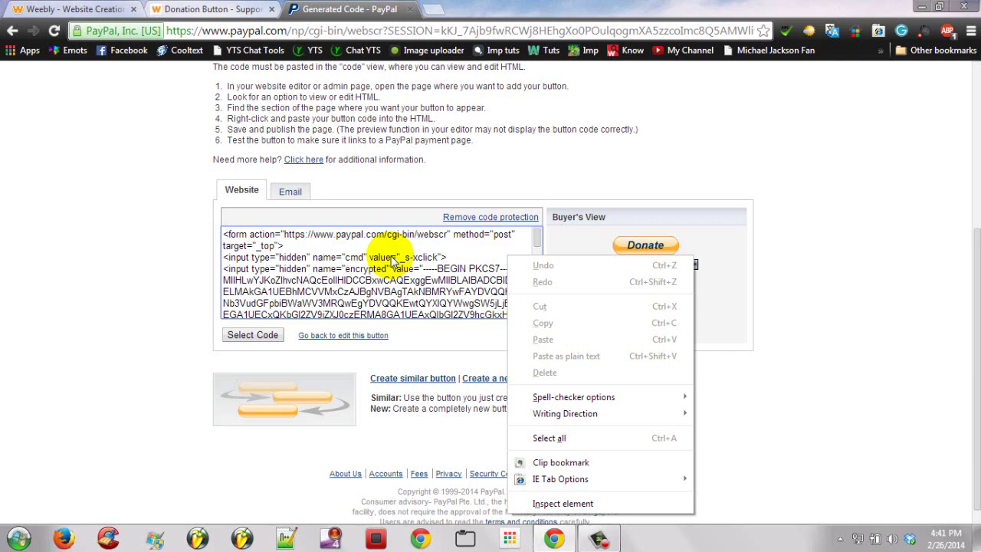
pyautogui.rightClick(392, 264)
pyautogui.click(419, 286)
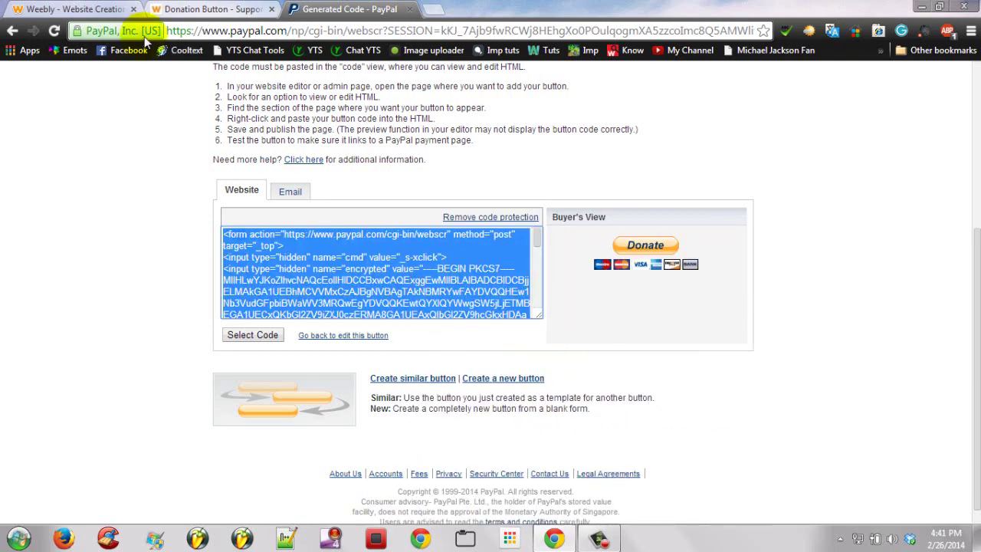
pyautogui.click(97, 10)
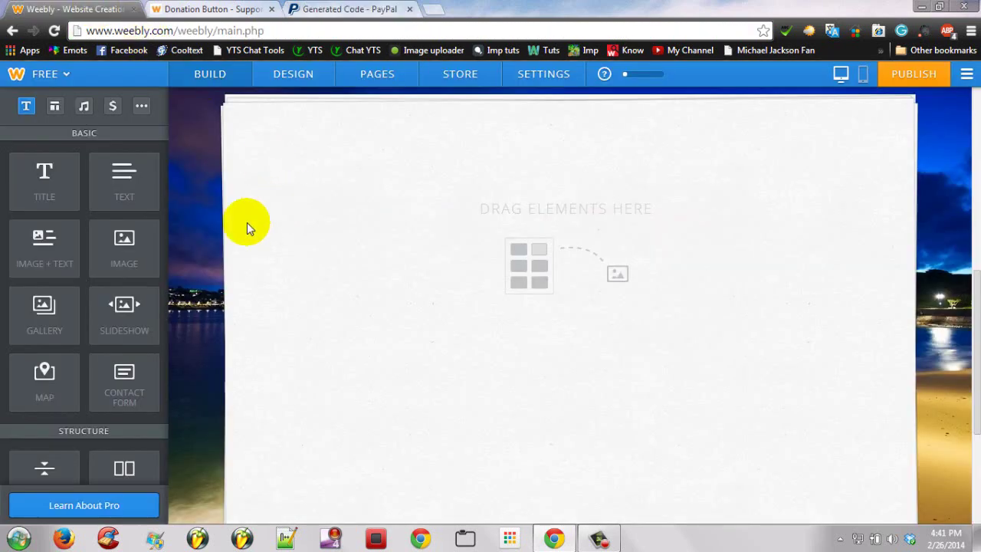
# Step: Add an Embed Code element at the page top containing the pasted PayPal button code
pyautogui.moveTo(157, 229); pyautogui.dragTo(155, 415)
pyautogui.moveTo(126, 375); pyautogui.dragTo(517, 285)
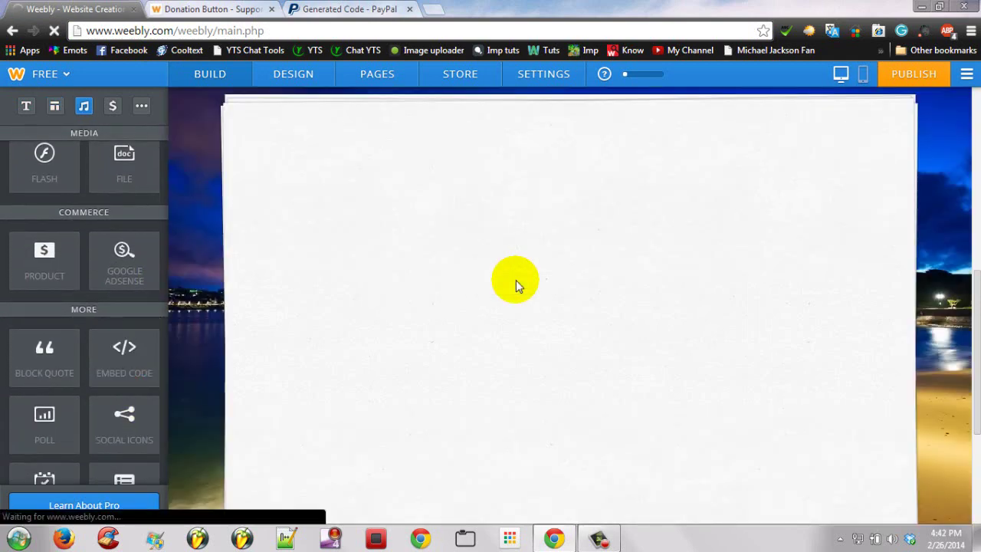
pyautogui.click(406, 149)
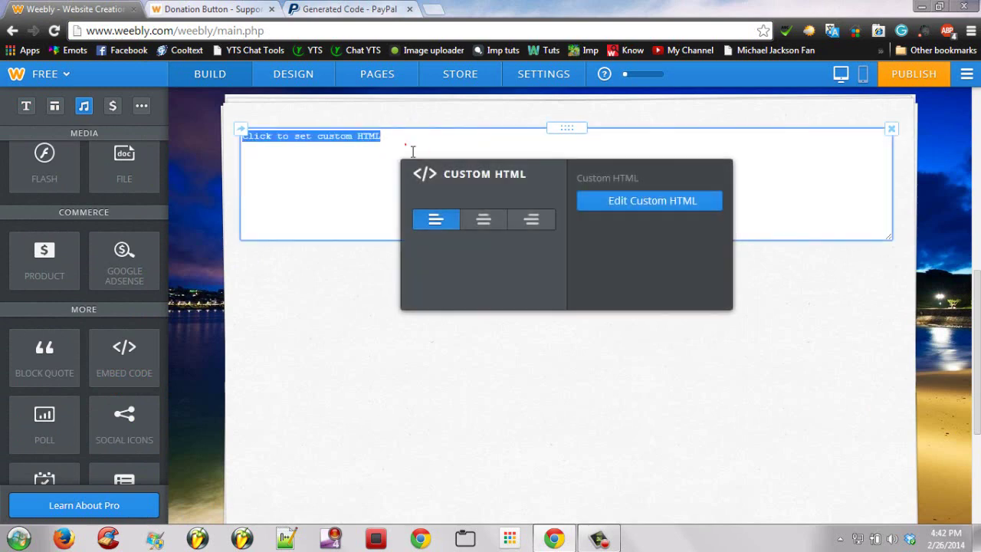
pyautogui.rightClick(405, 145)
pyautogui.click(453, 229)
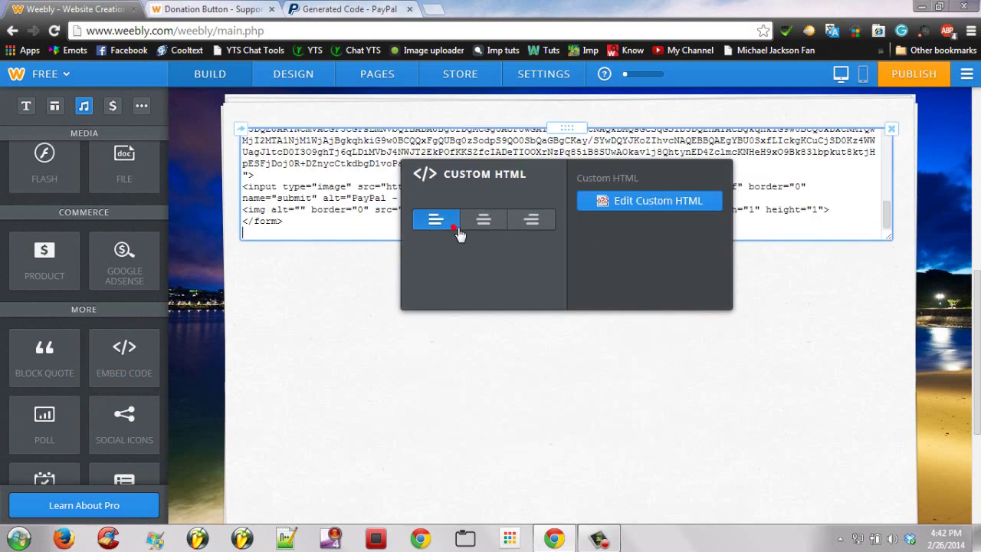
pyautogui.click(955, 213)
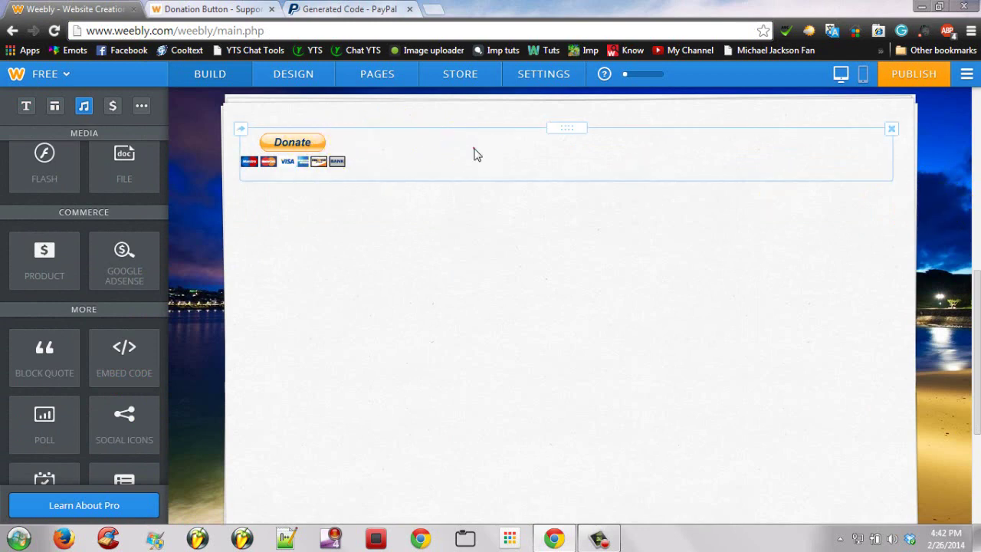
# Step: Centre the Donate button on the page and publish the site
pyautogui.click(479, 157)
pyautogui.click(484, 243)
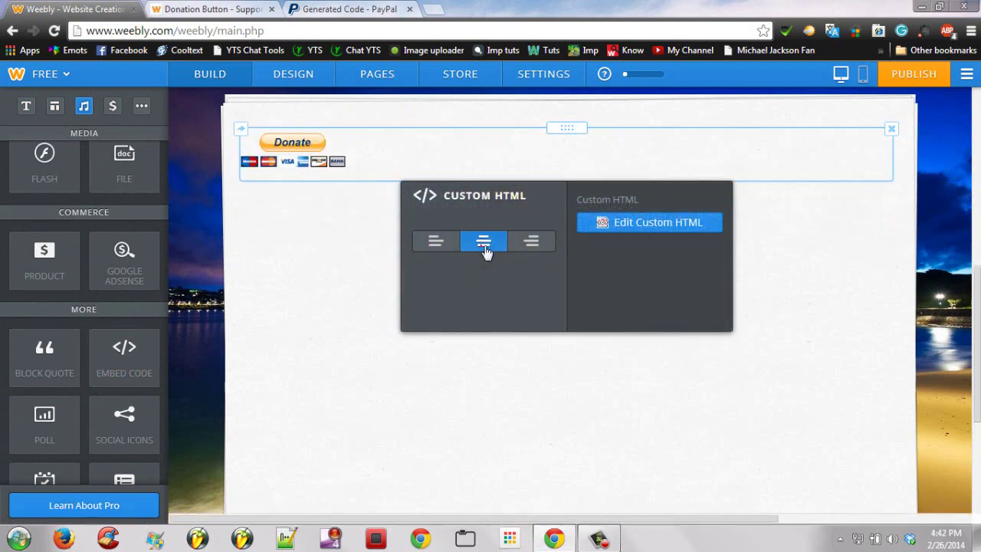
pyautogui.click(962, 221)
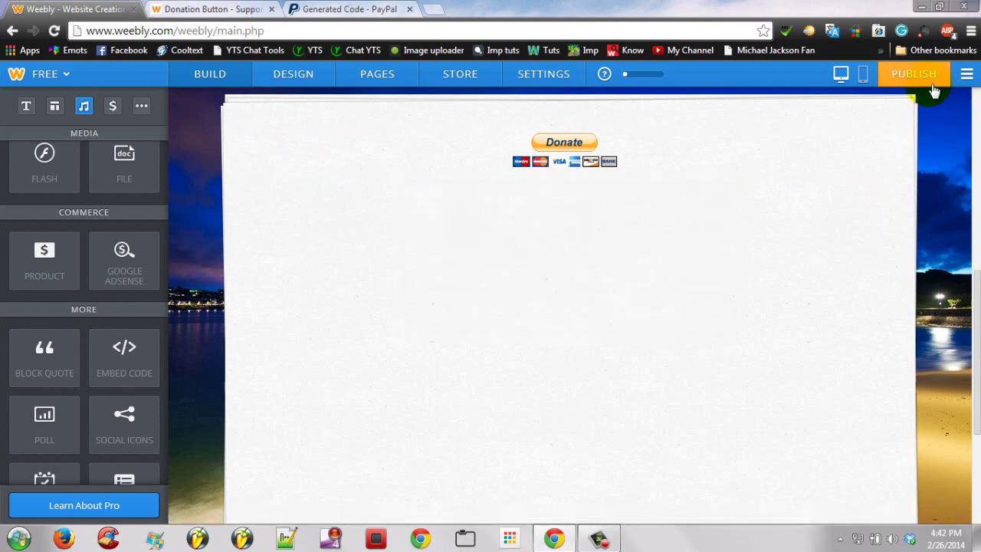
pyautogui.click(933, 84)
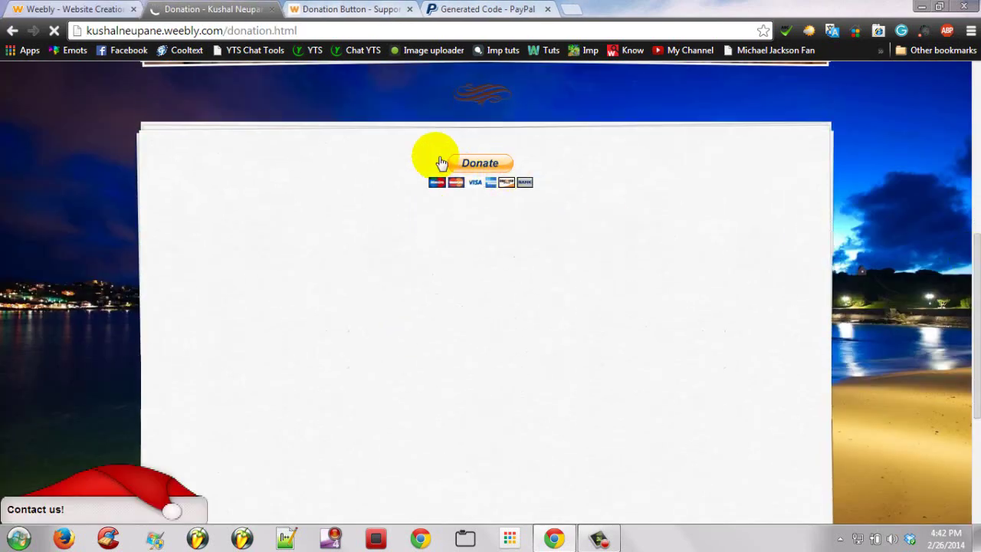
# Step: Test the live page's Donate button, confirming PayPal shows a $2.00 donation
pyautogui.click(470, 171)
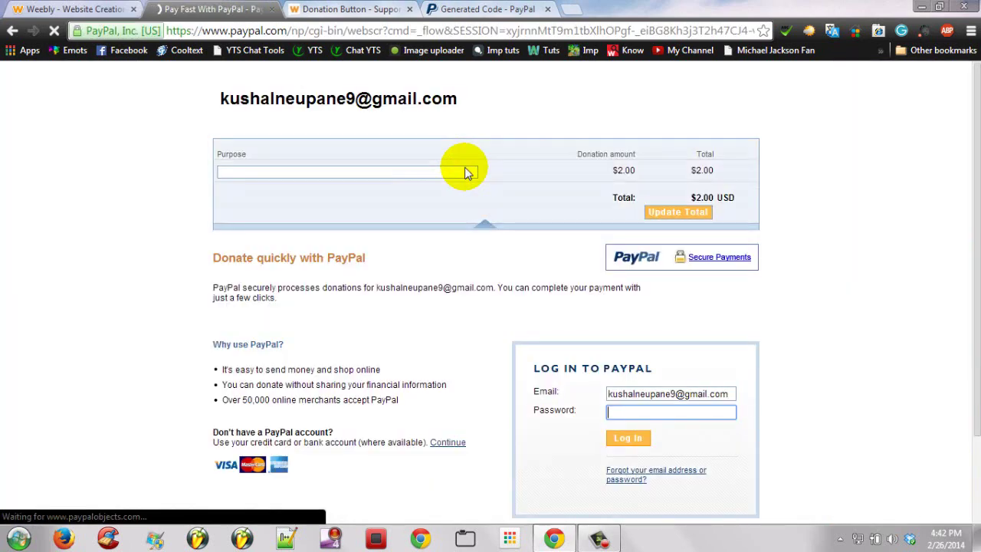
pyautogui.click(457, 174)
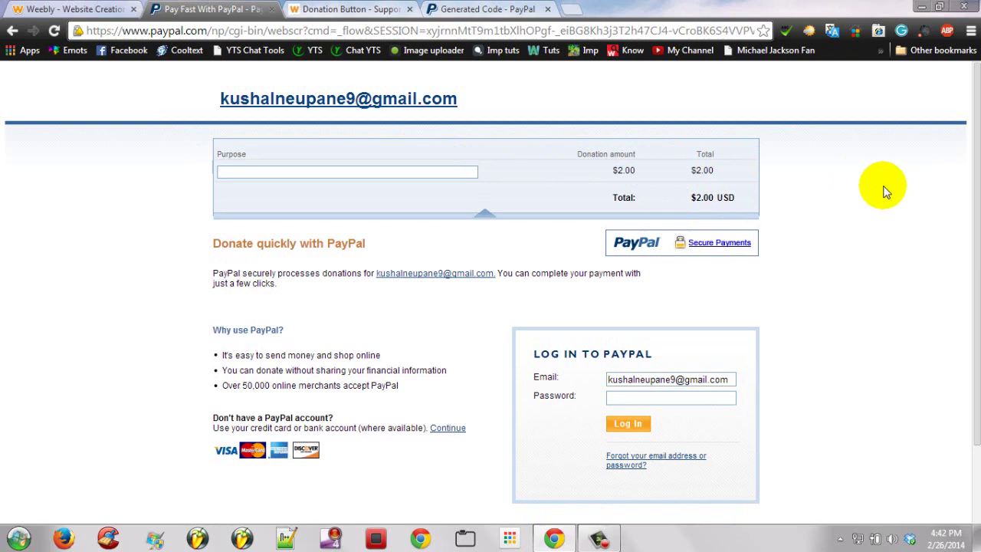
pyautogui.moveTo(646, 170); pyautogui.dragTo(613, 178)
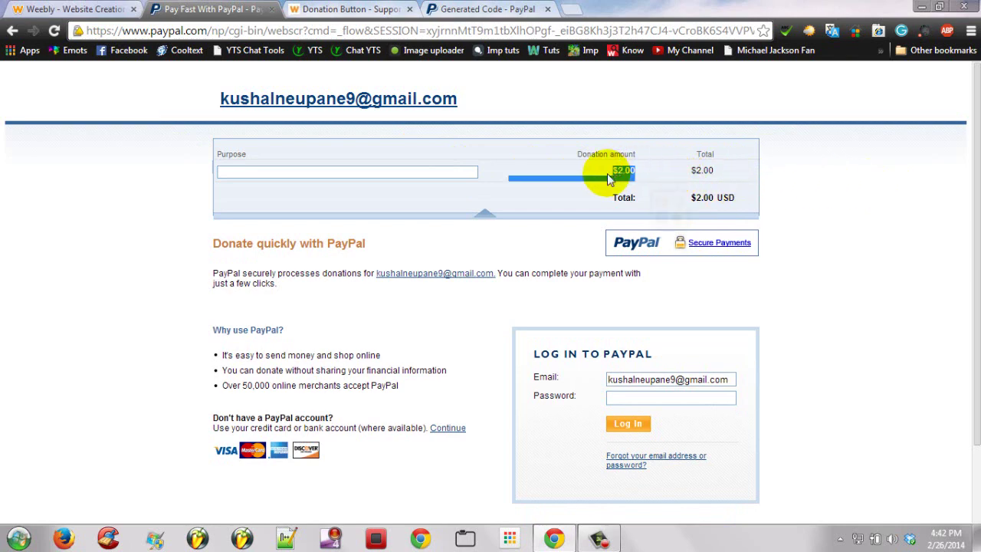
pyautogui.click(380, 181)
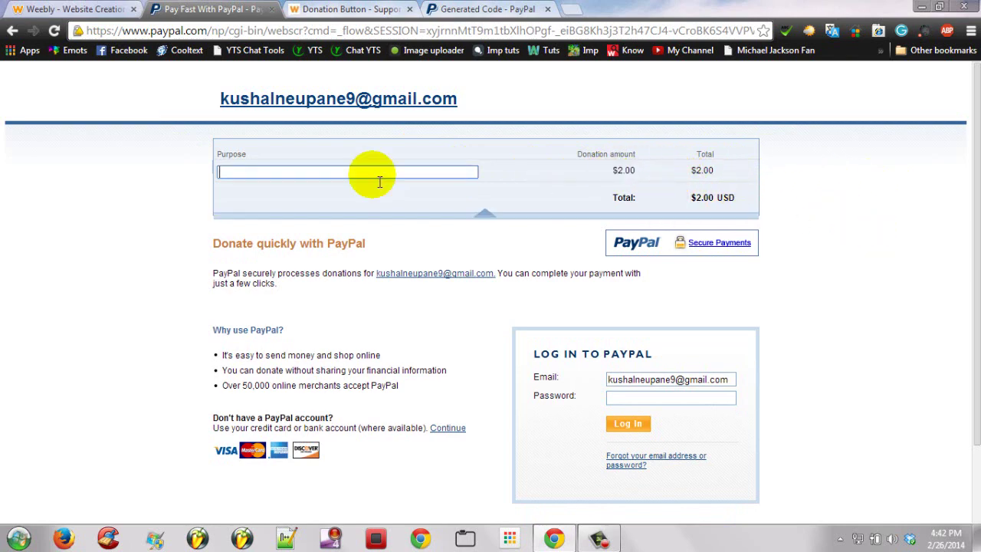
pyautogui.click(868, 282)
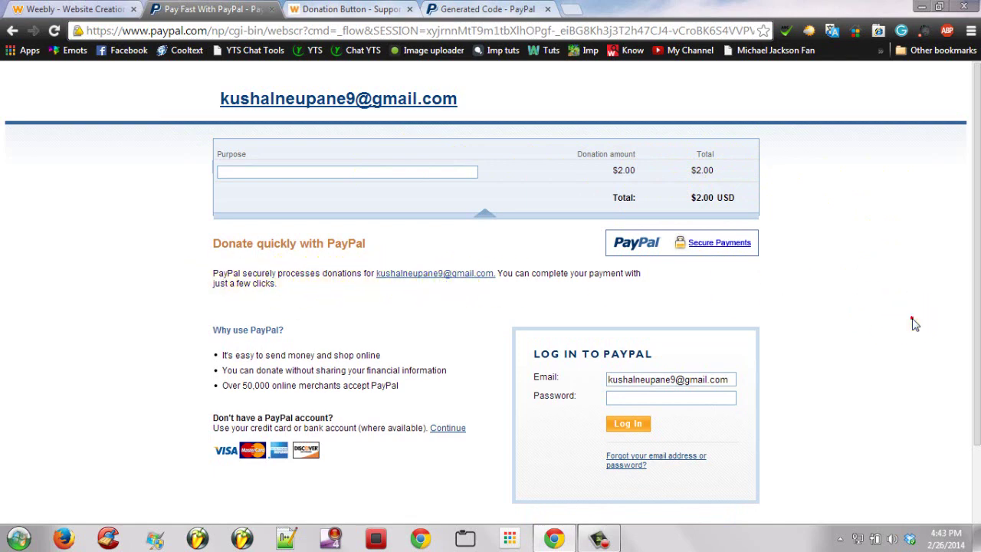
pyautogui.scroll(-2, 912, 318)
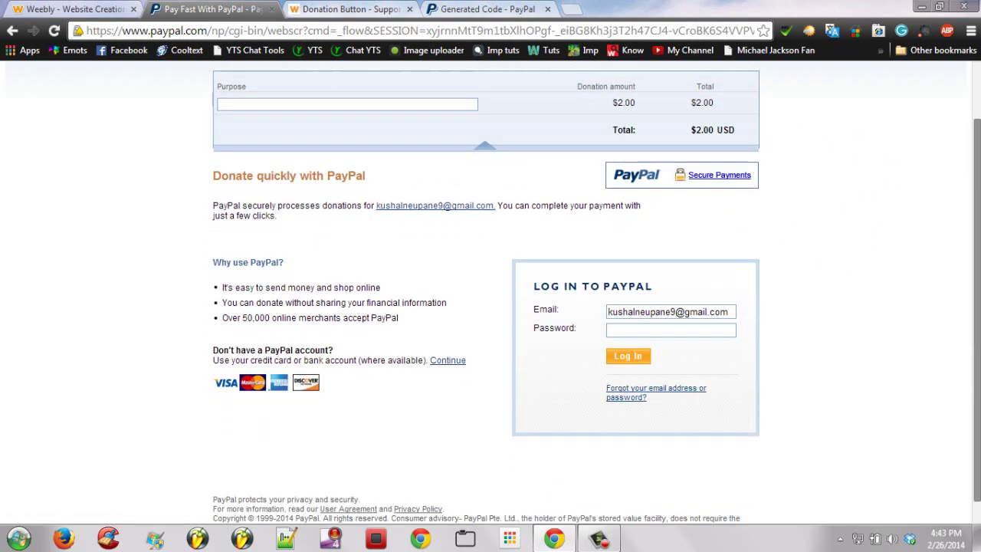
pyautogui.scroll(2, 490, 307)
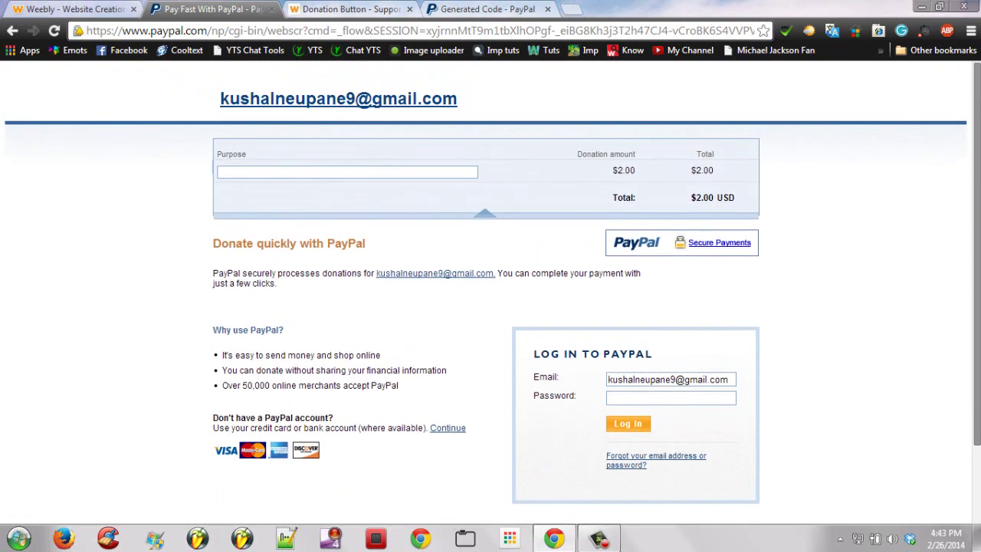
pyautogui.scroll(-2, 974, 314)
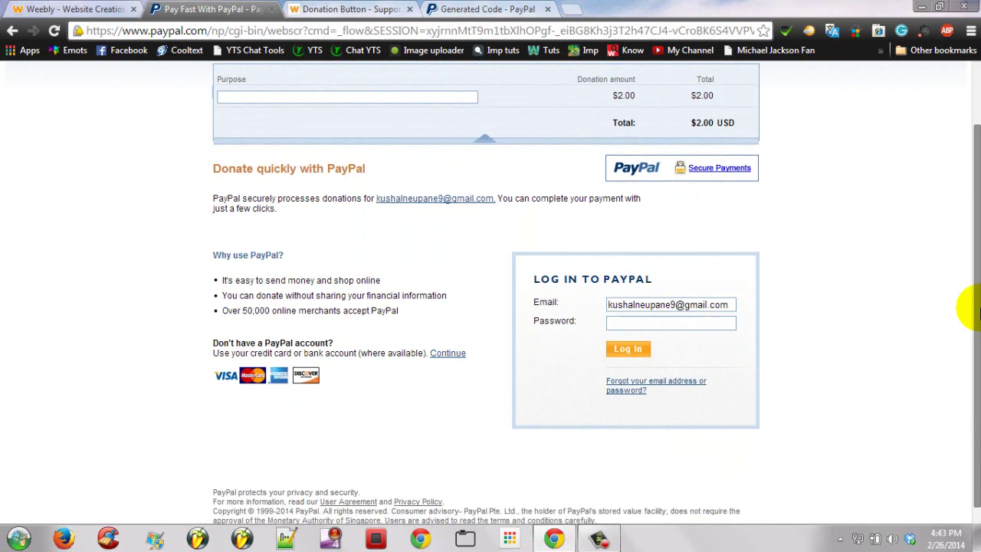
pyautogui.scroll(2, 978, 318)
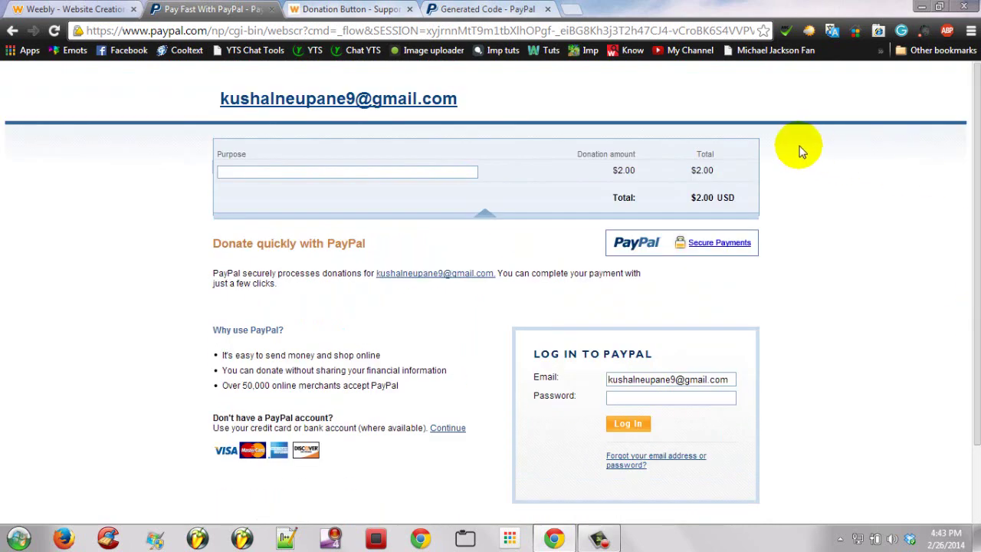